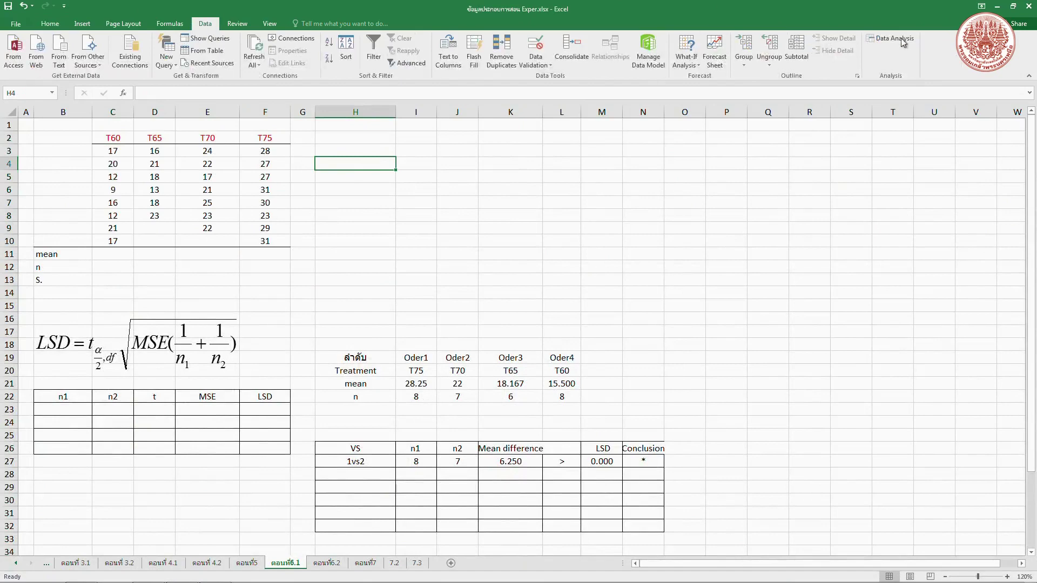
# - Run a single-factor ANOVA on C2:F10, grouped by columns with labels in the first row and alpha 0.05, outputting to H1
pyautogui.click(893, 39)
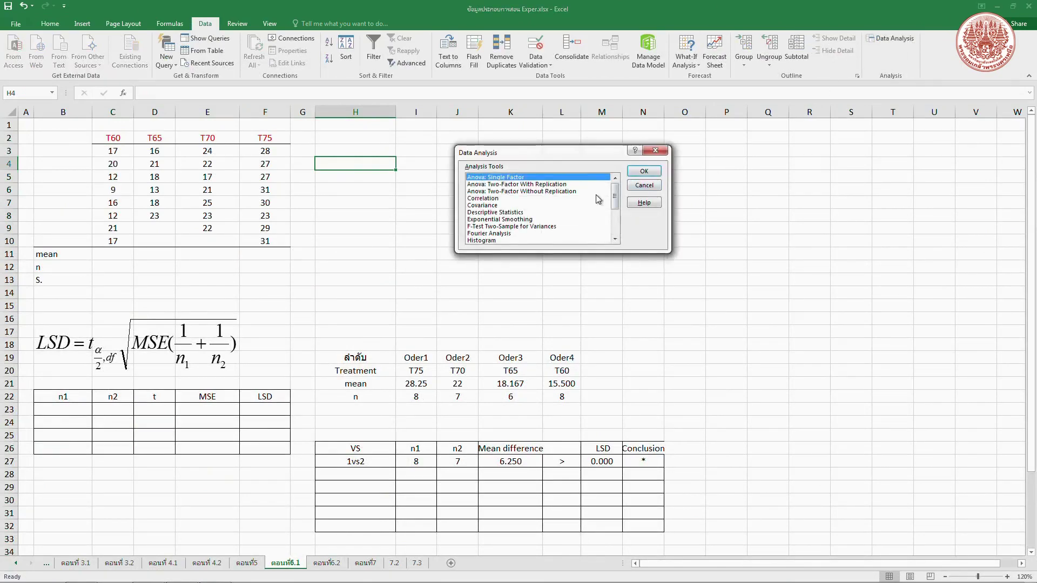
pyautogui.click(643, 172)
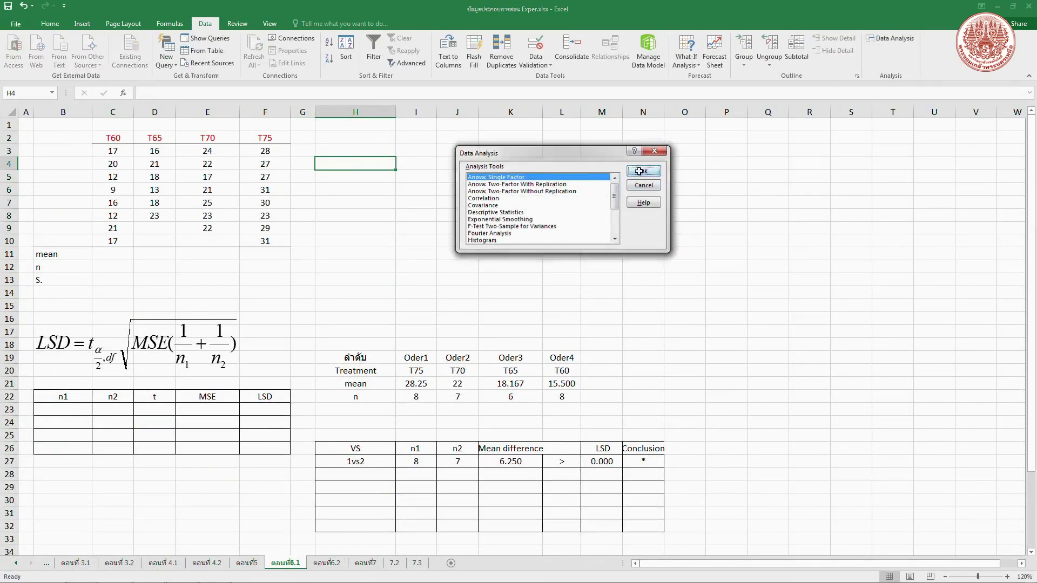
pyautogui.scroll(4, 259, 139)
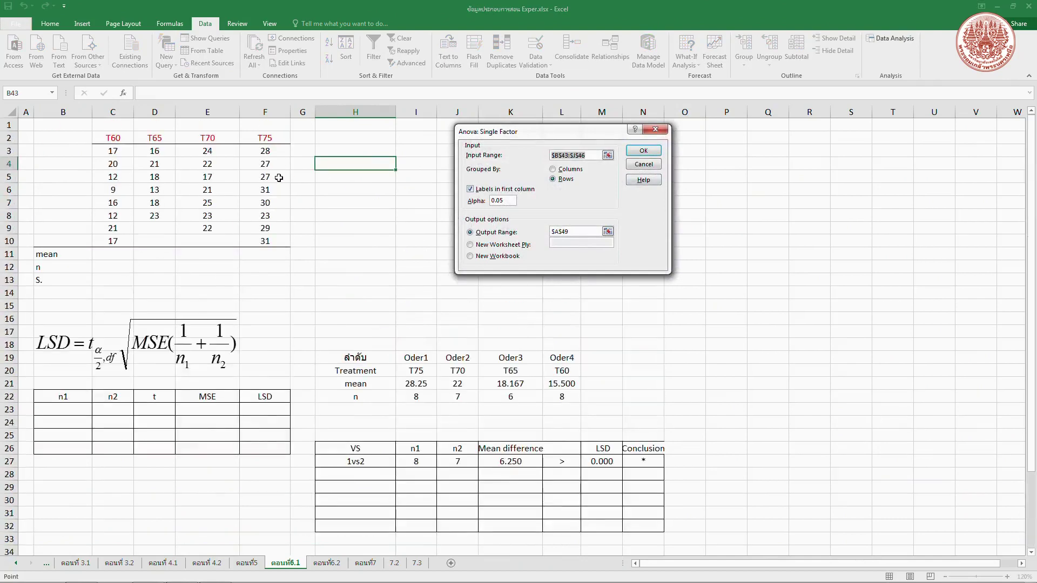
pyautogui.moveTo(126, 139); pyautogui.dragTo(255, 236)
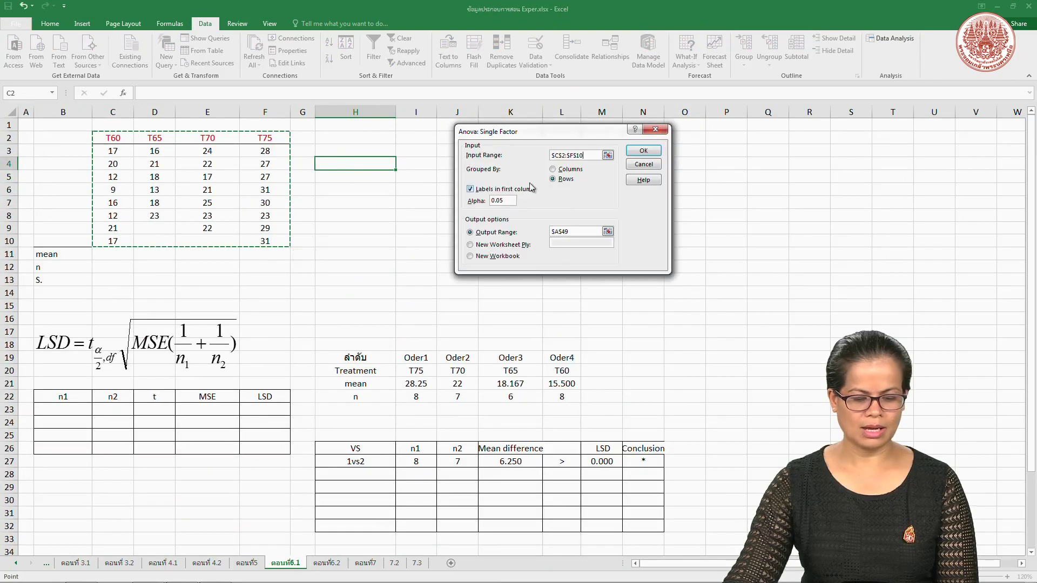
pyautogui.click(558, 170)
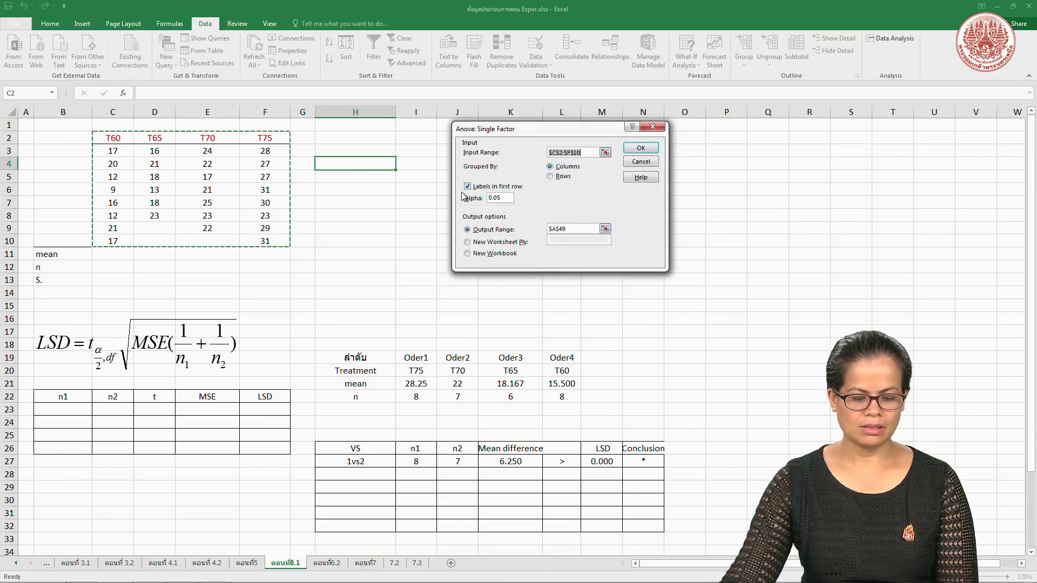
pyautogui.click(562, 229)
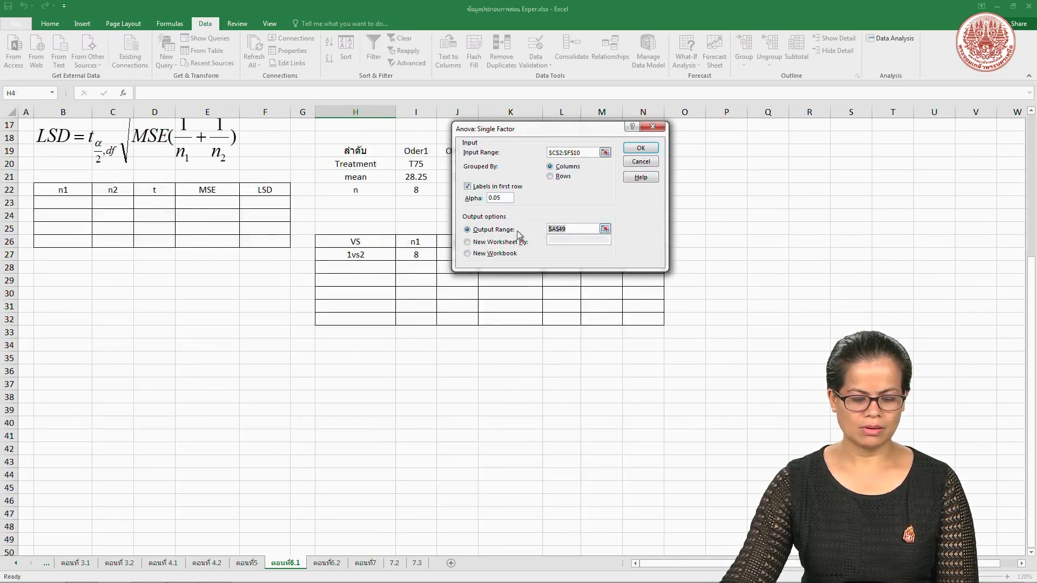
pyautogui.click(367, 126)
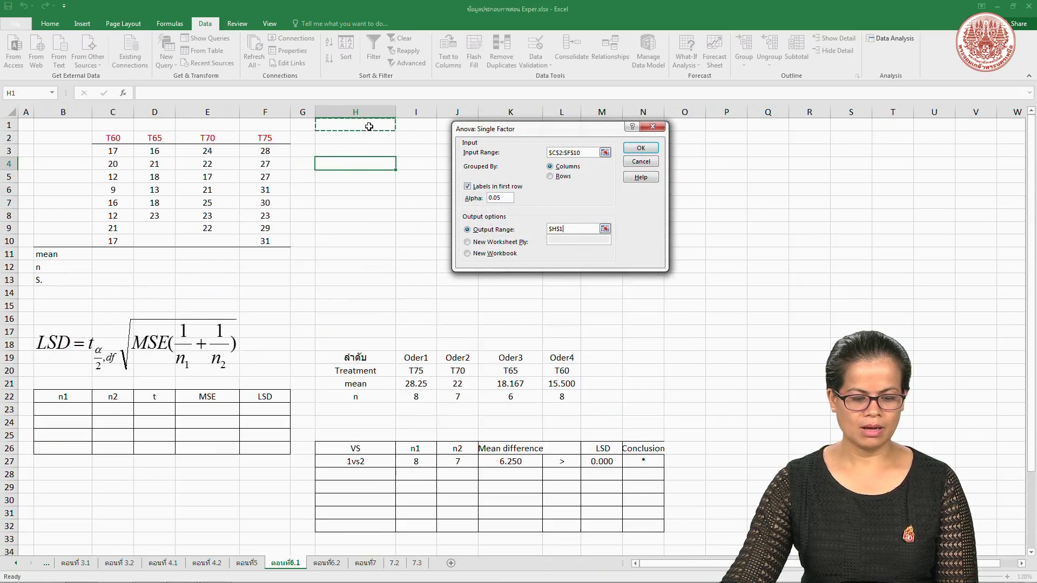
pyautogui.click(640, 149)
pyautogui.click(773, 294)
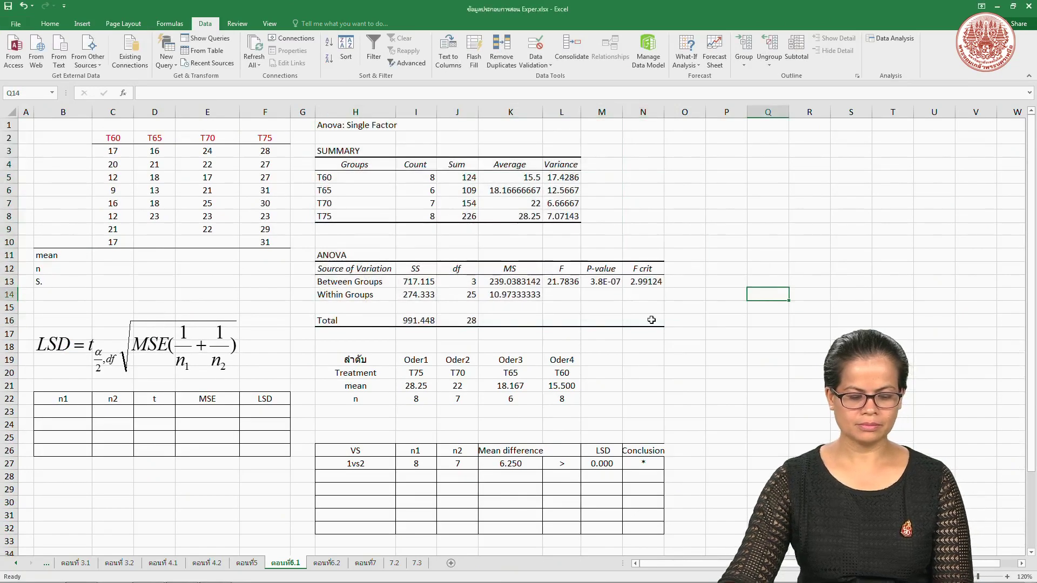
pyautogui.click(517, 295)
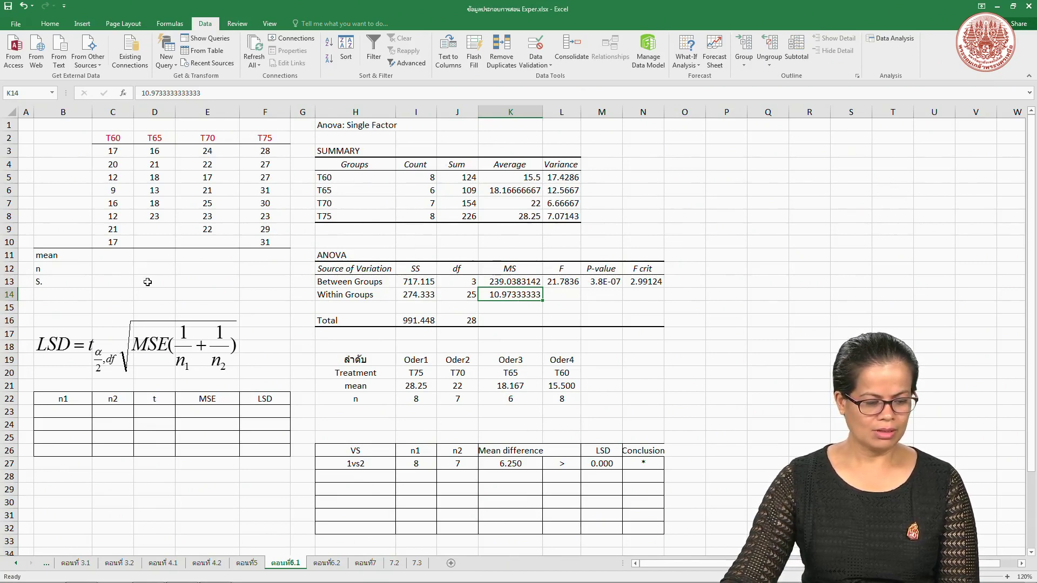
# - Calculate the mean of the T60 data in C11 with AVERAGE over C3:C10
pyautogui.click(109, 256)
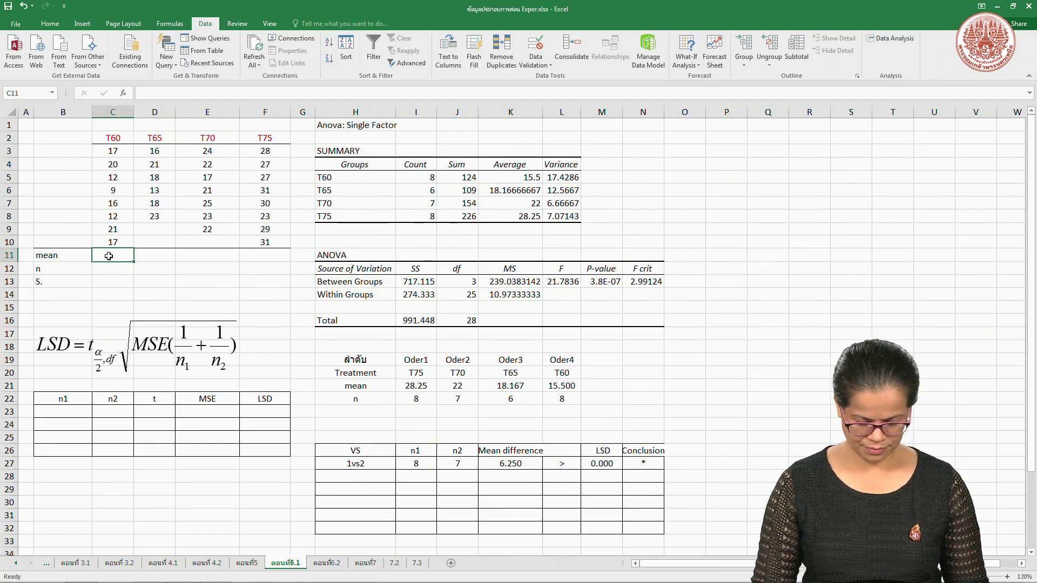
pyautogui.write('=')
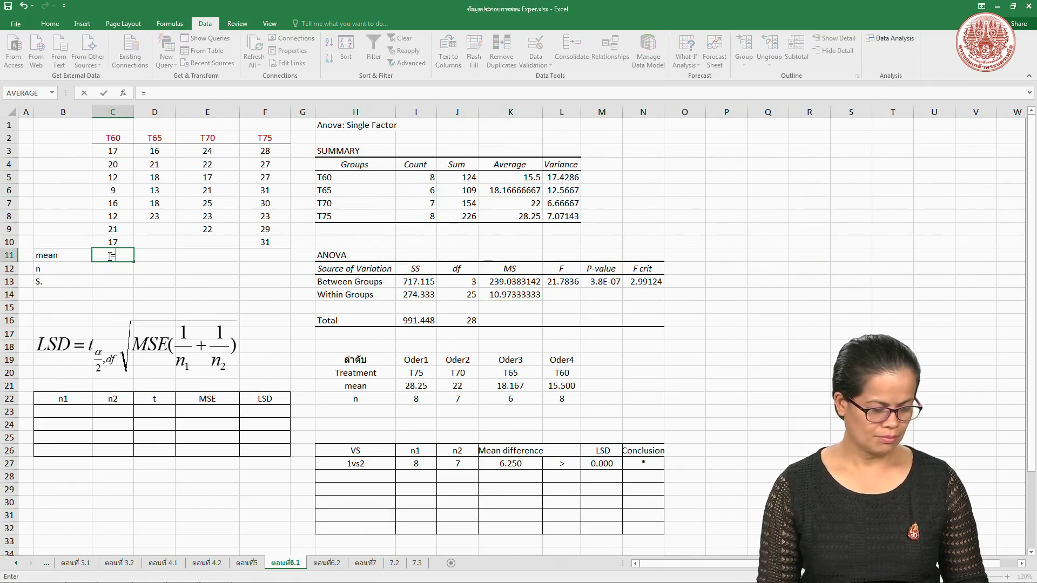
pyautogui.click(24, 93)
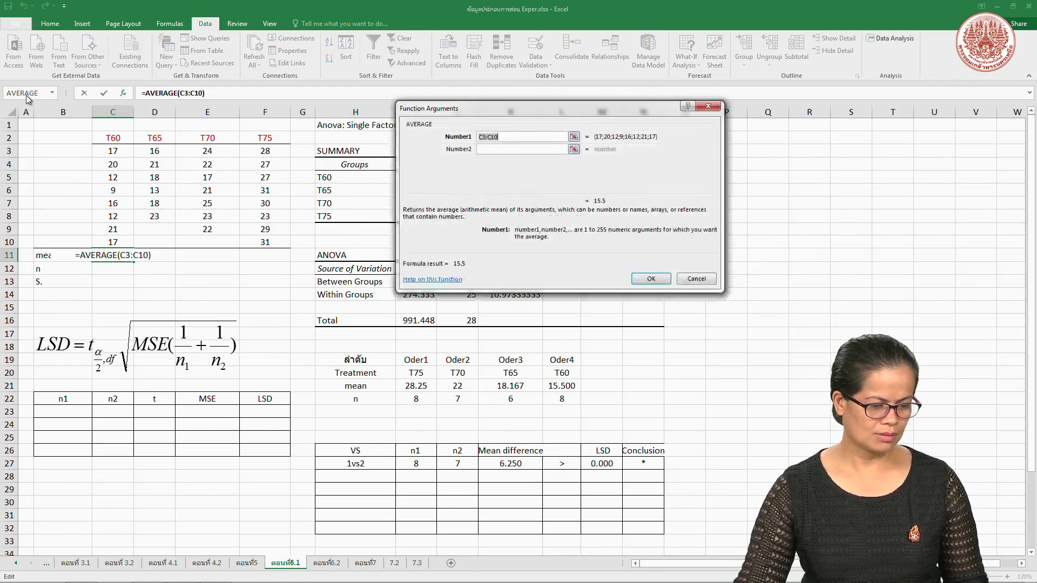
pyautogui.moveTo(119, 152); pyautogui.dragTo(115, 244)
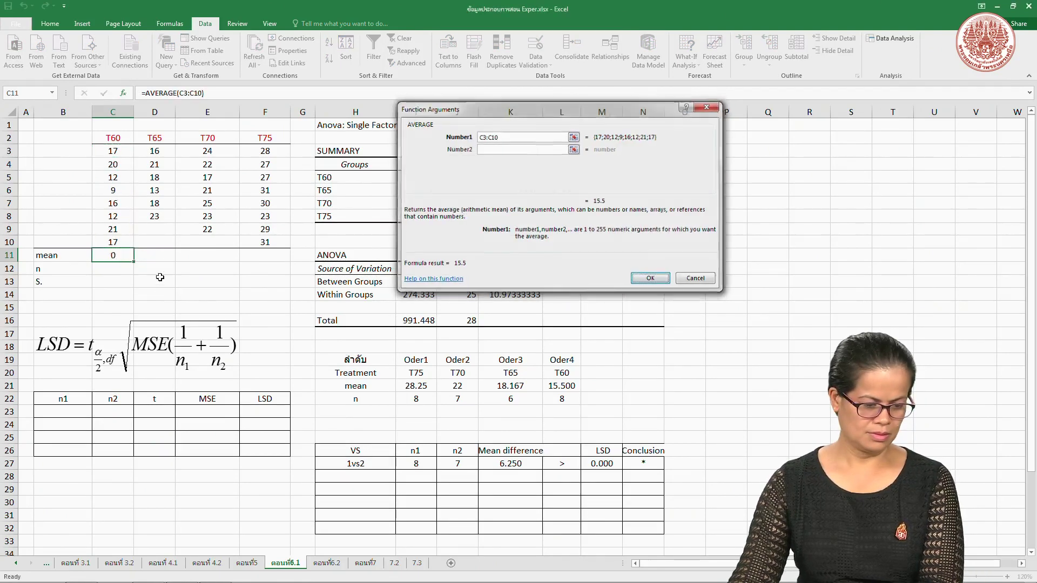
pyautogui.press('Return')
# - Calculate the T60 sample size n in C12 with COUNT over C3:C10
pyautogui.click(106, 268)
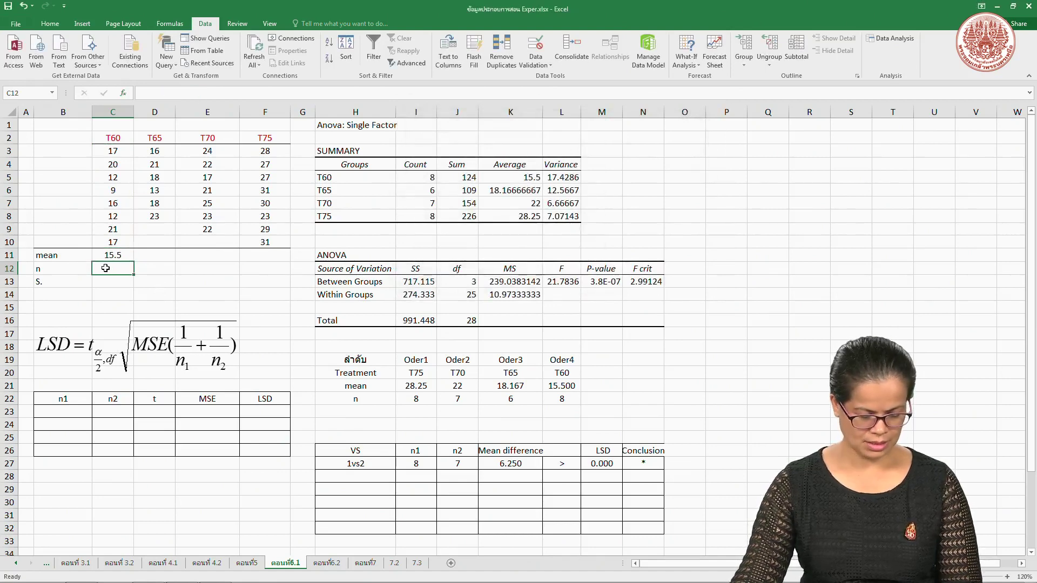
pyautogui.write('=')
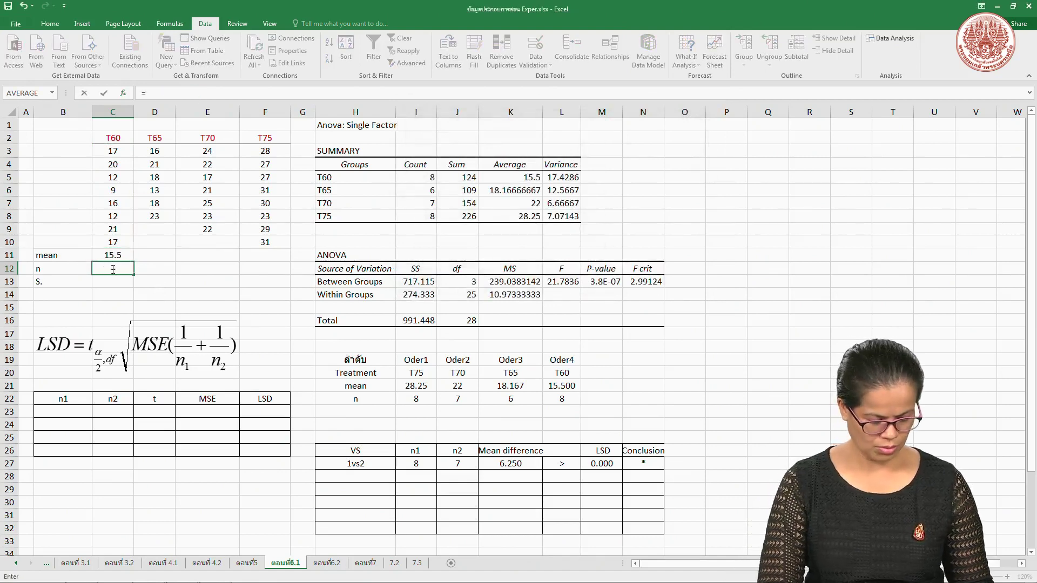
pyautogui.write('count')
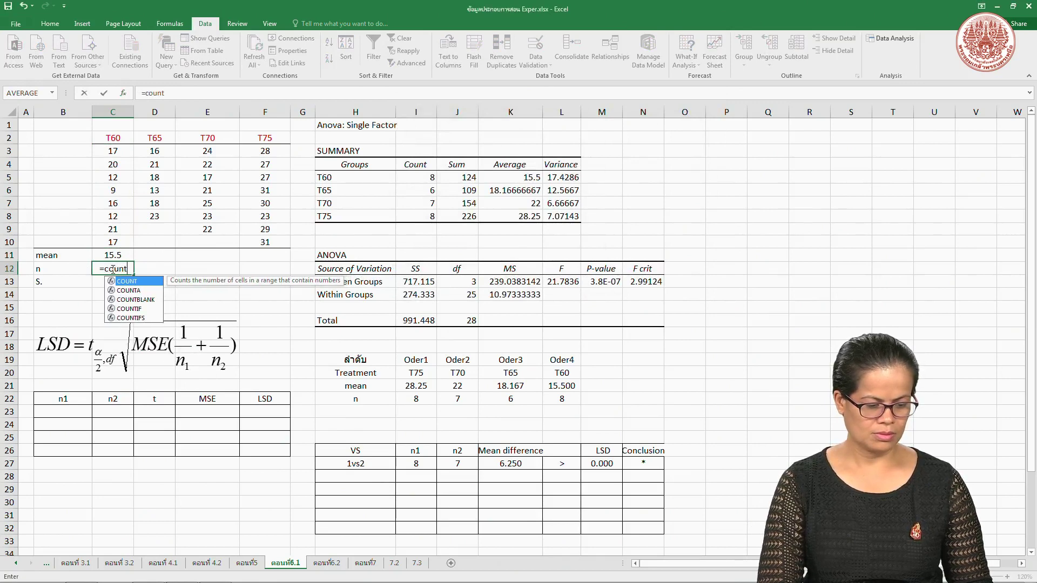
pyautogui.write('(')
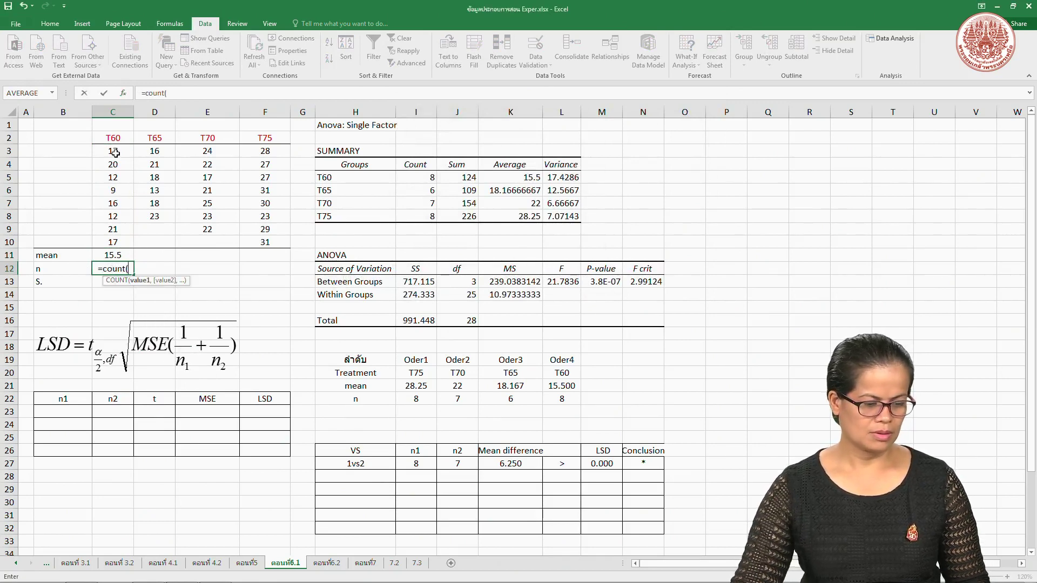
pyautogui.moveTo(115, 153); pyautogui.dragTo(117, 243)
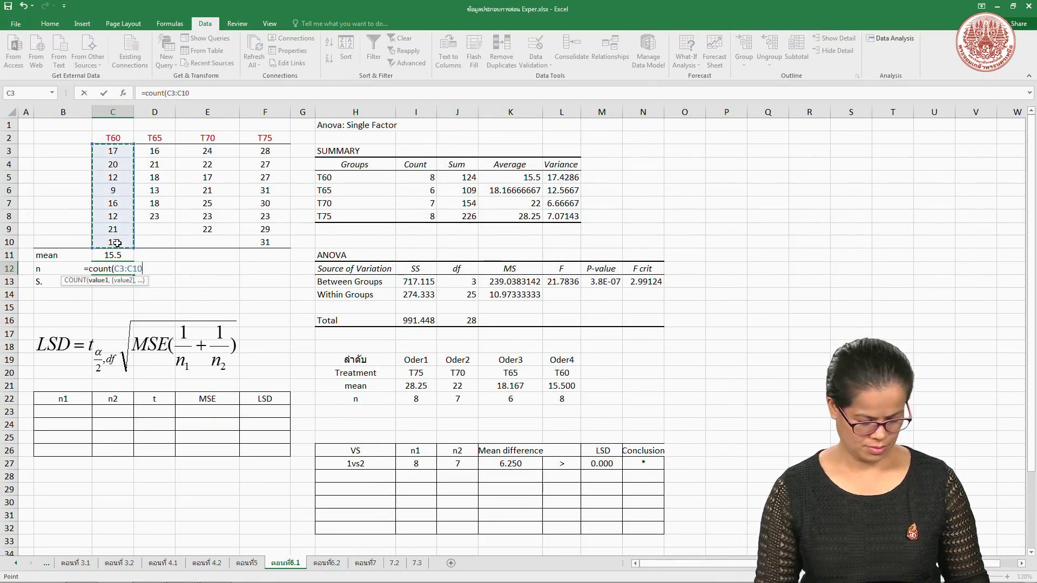
pyautogui.press('Return')
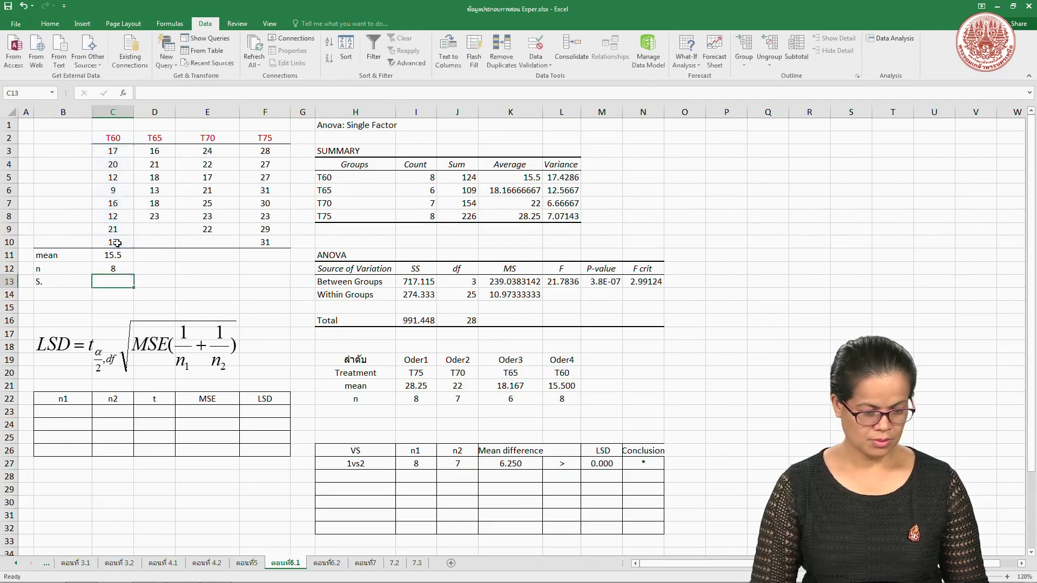
# - Calculate the T60 standard deviation in C13 with STDEV over C3:C10 and fill the mean, n and S formulas across to column F
pyautogui.write('=')
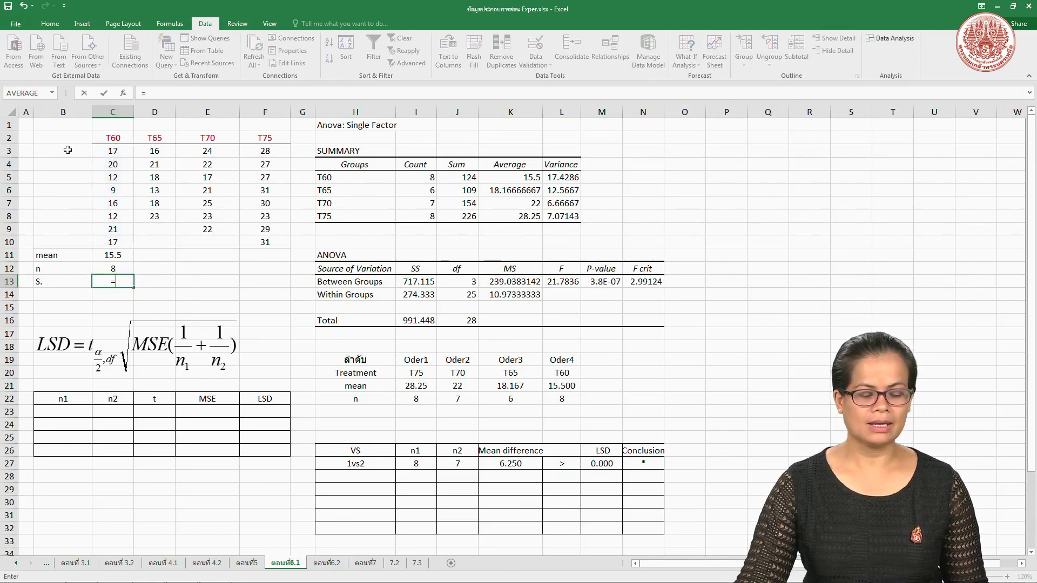
pyautogui.write('st')
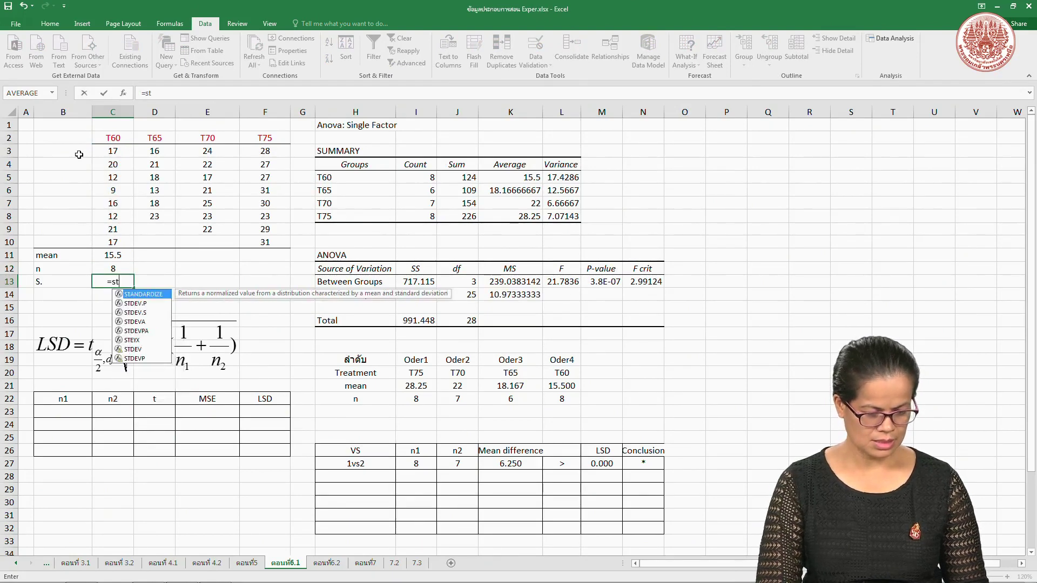
pyautogui.write('dev(')
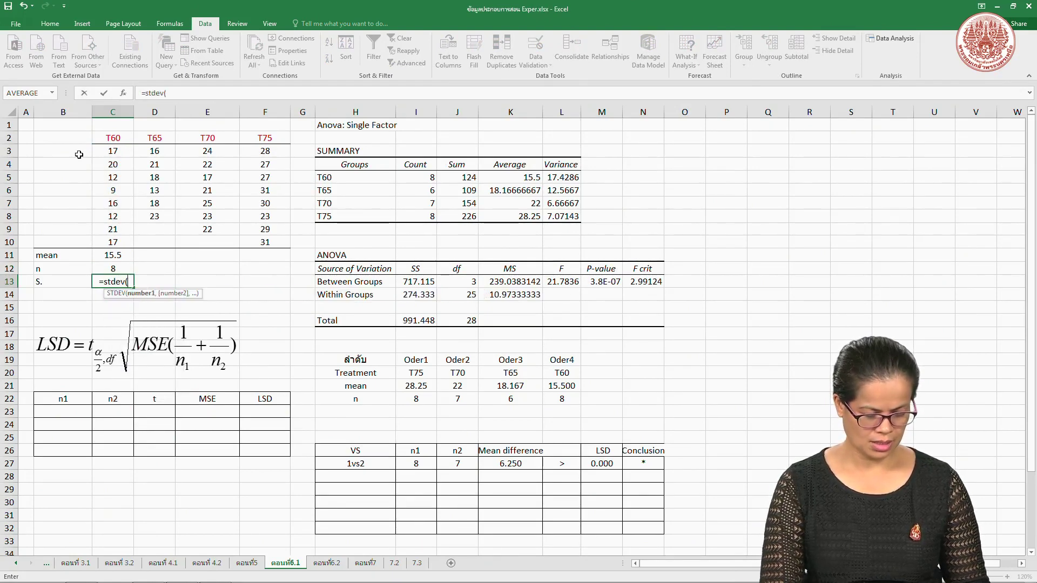
pyautogui.moveTo(113, 151); pyautogui.dragTo(113, 240)
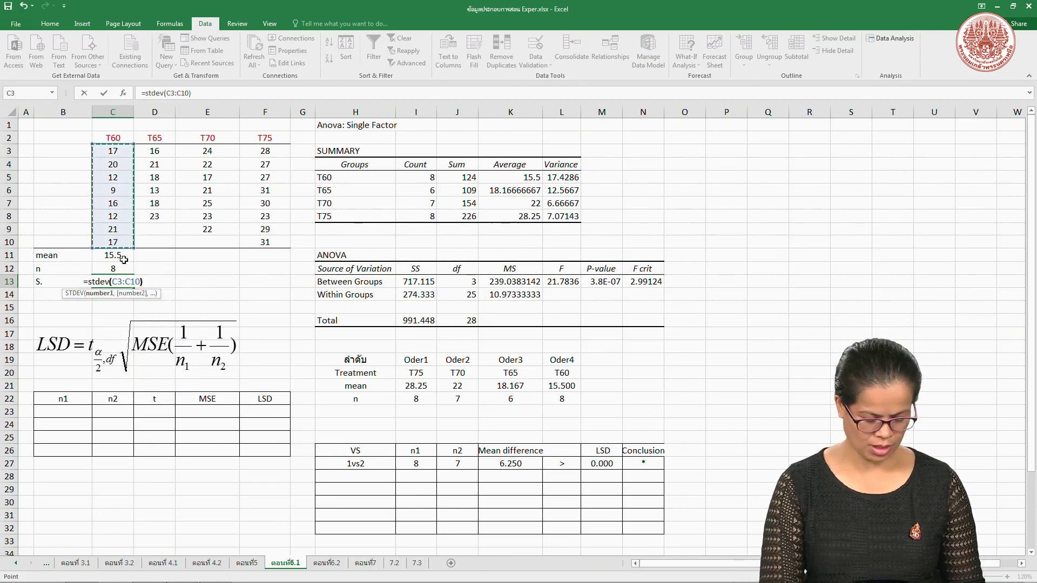
pyautogui.press('Return')
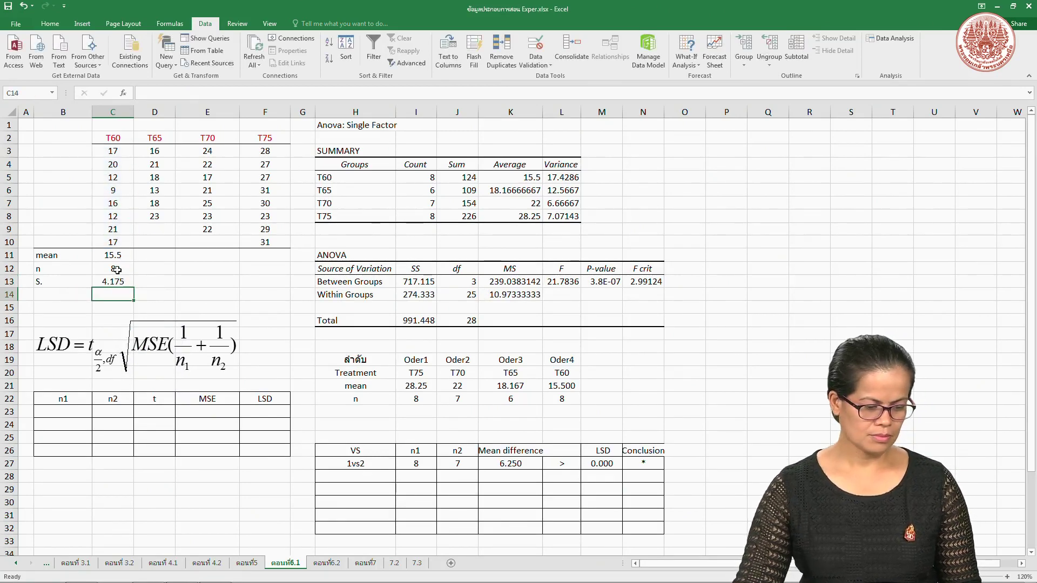
pyautogui.moveTo(116, 256); pyautogui.dragTo(270, 300)
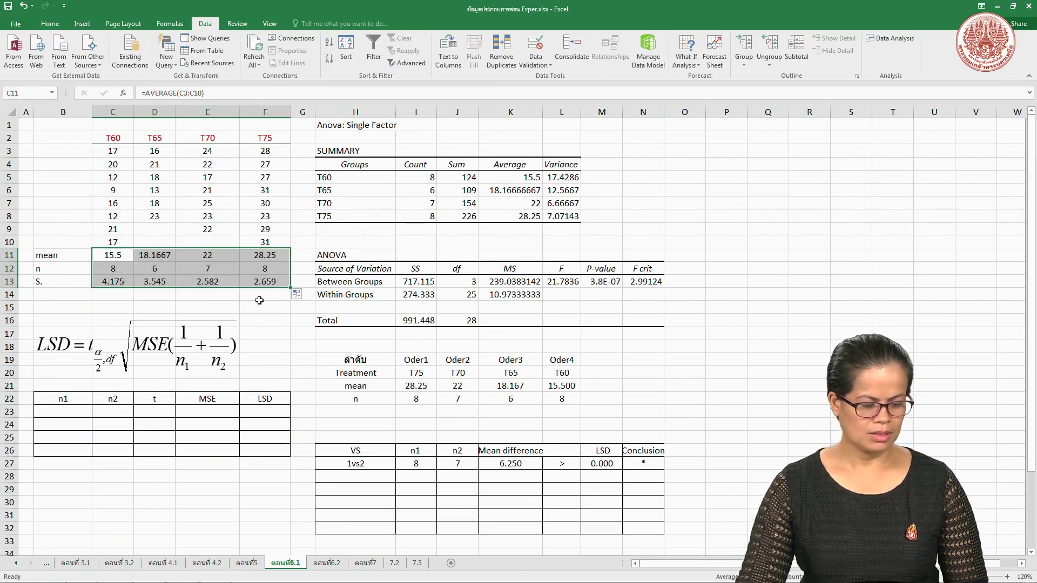
# - Compare the treatment means from T75 down to T60 with the ranked treatment table in H19:L22
pyautogui.click(276, 254)
pyautogui.click(254, 134)
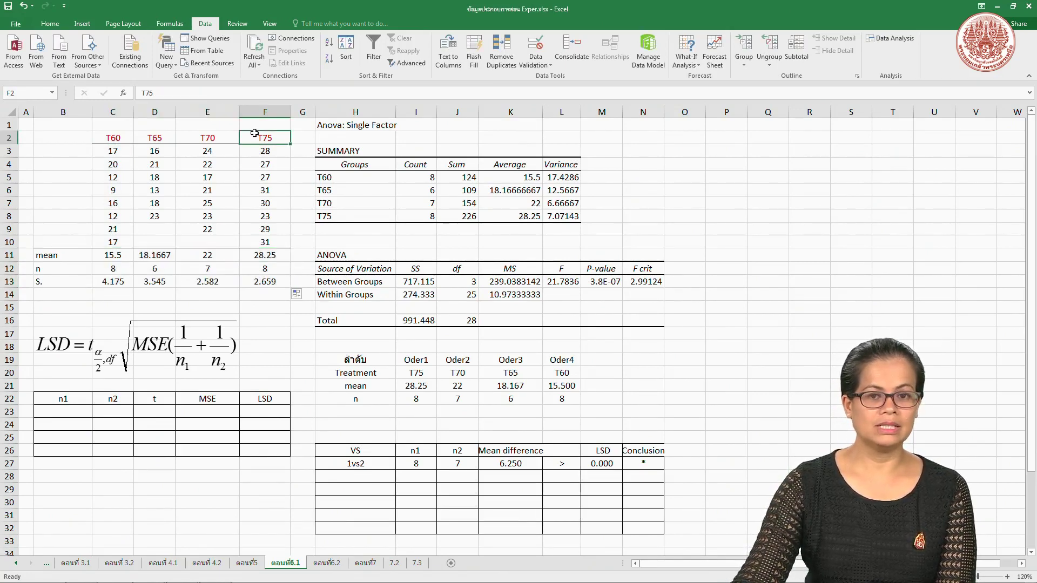
pyautogui.click(224, 142)
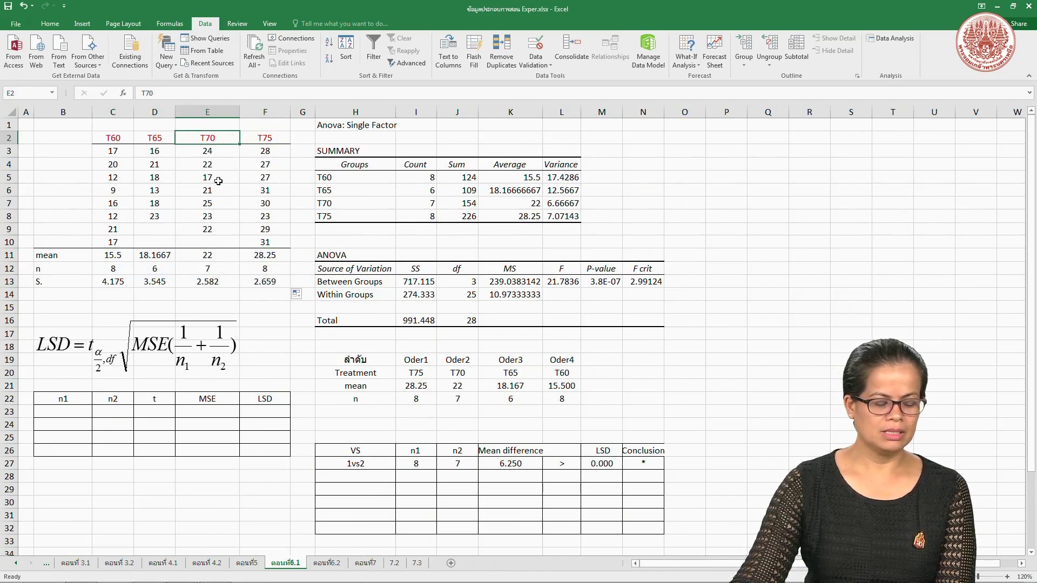
pyautogui.click(151, 137)
pyautogui.click(151, 256)
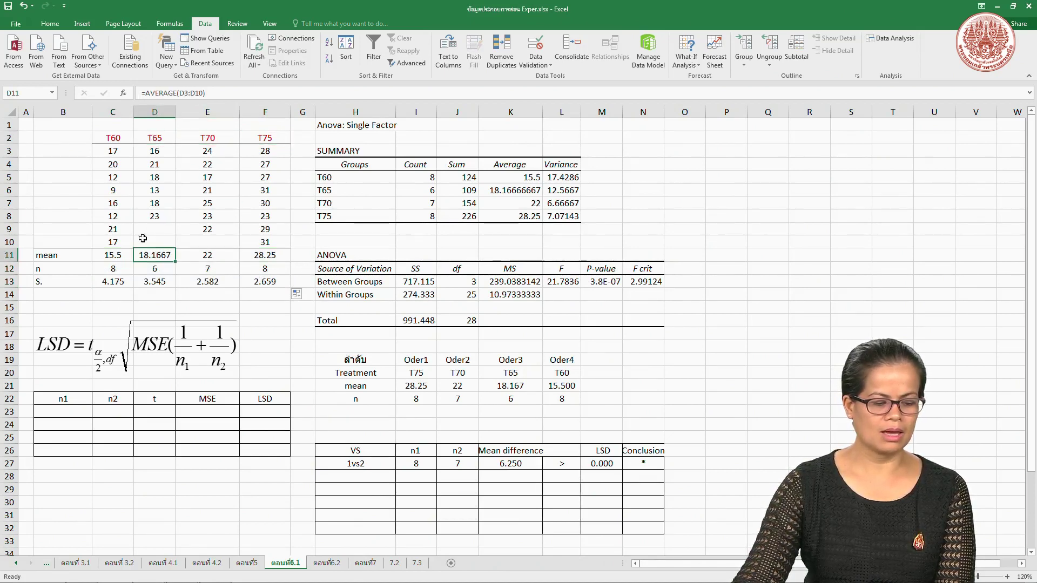
pyautogui.click(108, 139)
pyautogui.click(103, 252)
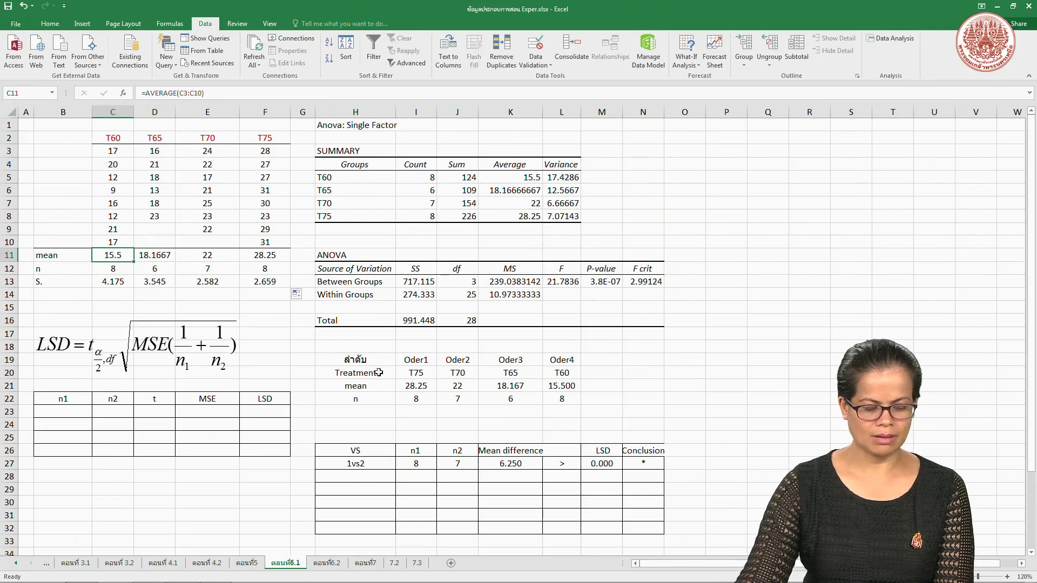
pyautogui.moveTo(374, 358); pyautogui.dragTo(562, 398)
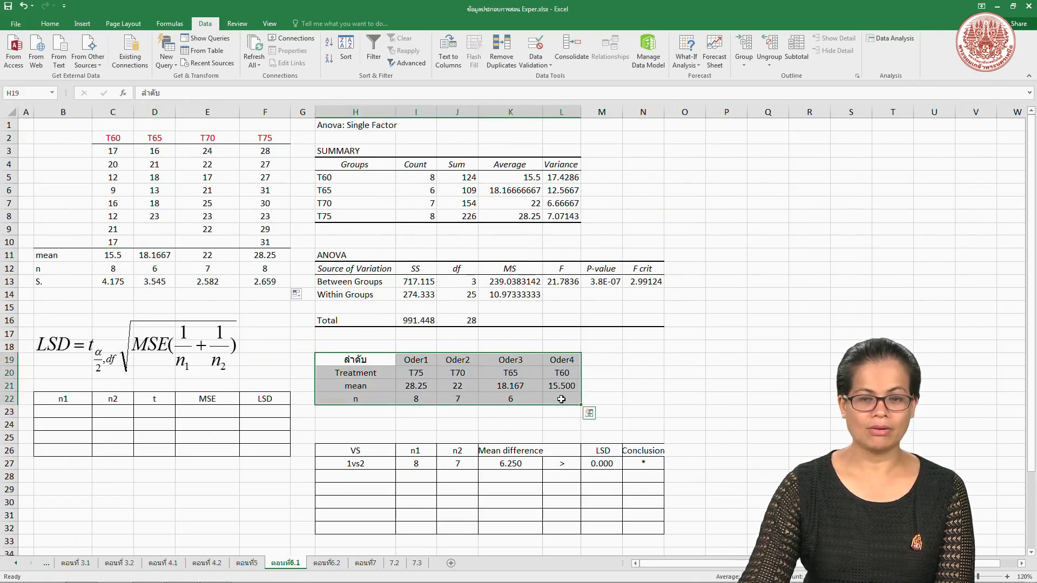
pyautogui.click(335, 421)
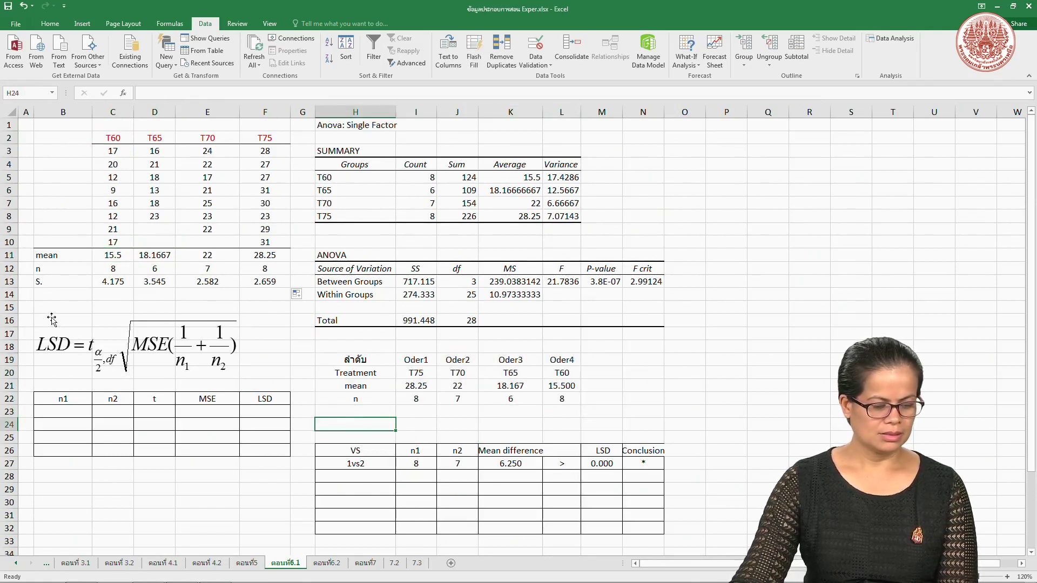
# - Examine the LSD formula, the sample sizes in row 12 and the first n1 cell of the LSD table
pyautogui.click(60, 355)
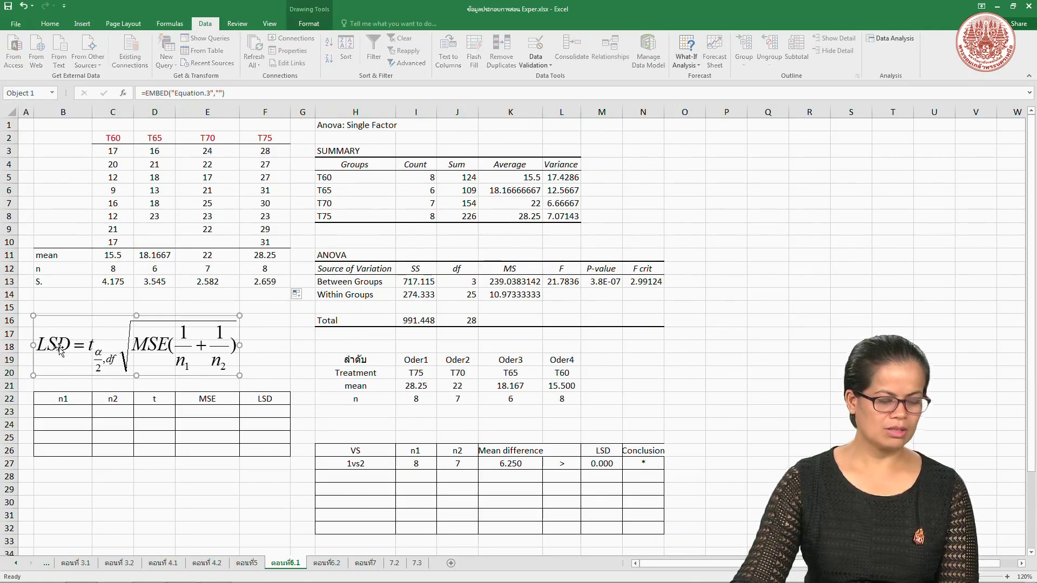
pyautogui.click(67, 412)
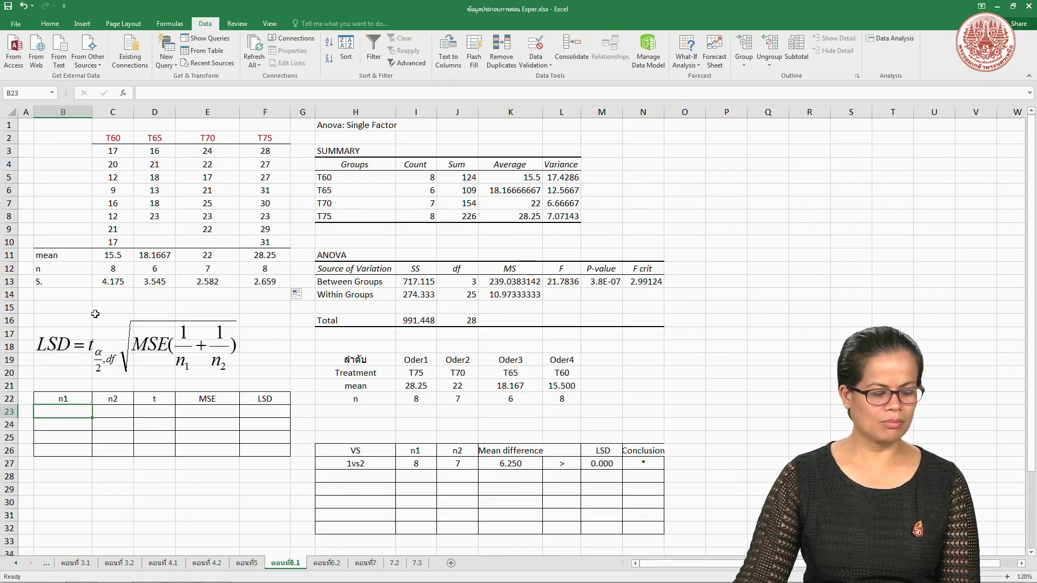
pyautogui.moveTo(112, 270); pyautogui.dragTo(253, 267)
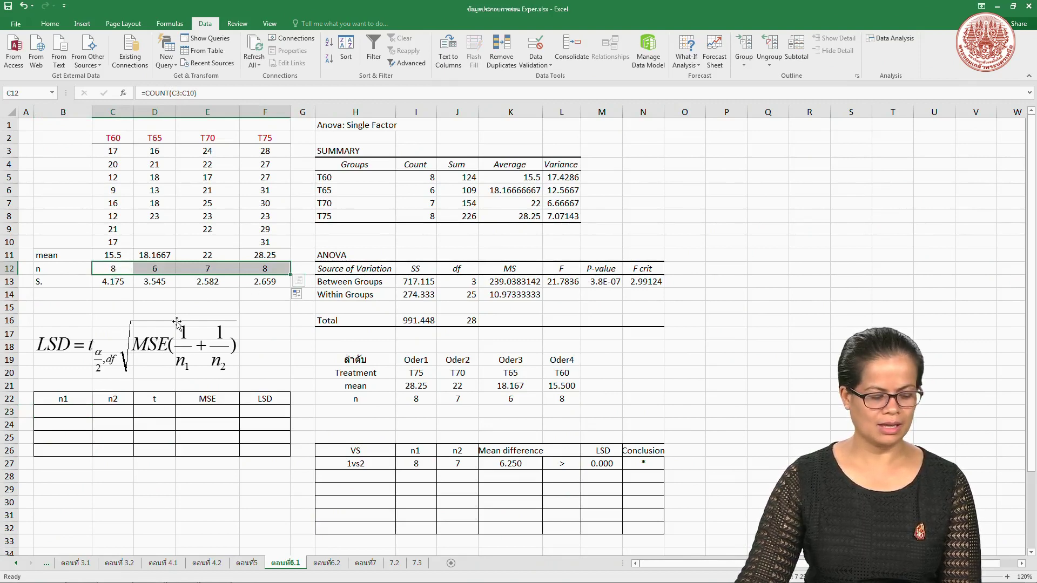
pyautogui.click(82, 413)
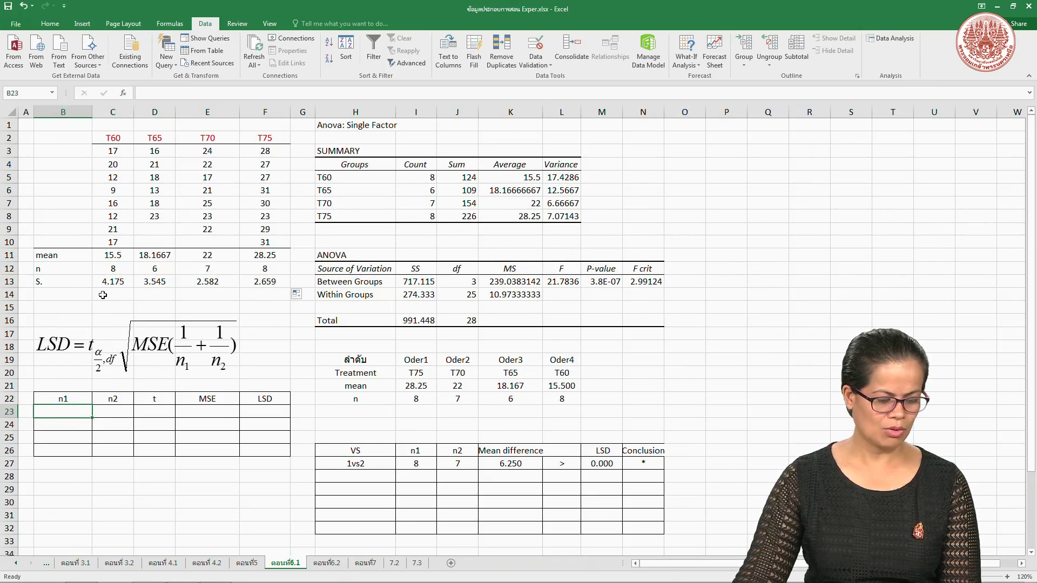
# - Enter the first two n1 and n2 pairs of the LSD table: 8 and 6 in row 23, 8 and 7 in row 24
pyautogui.moveTo(112, 268); pyautogui.dragTo(153, 268)
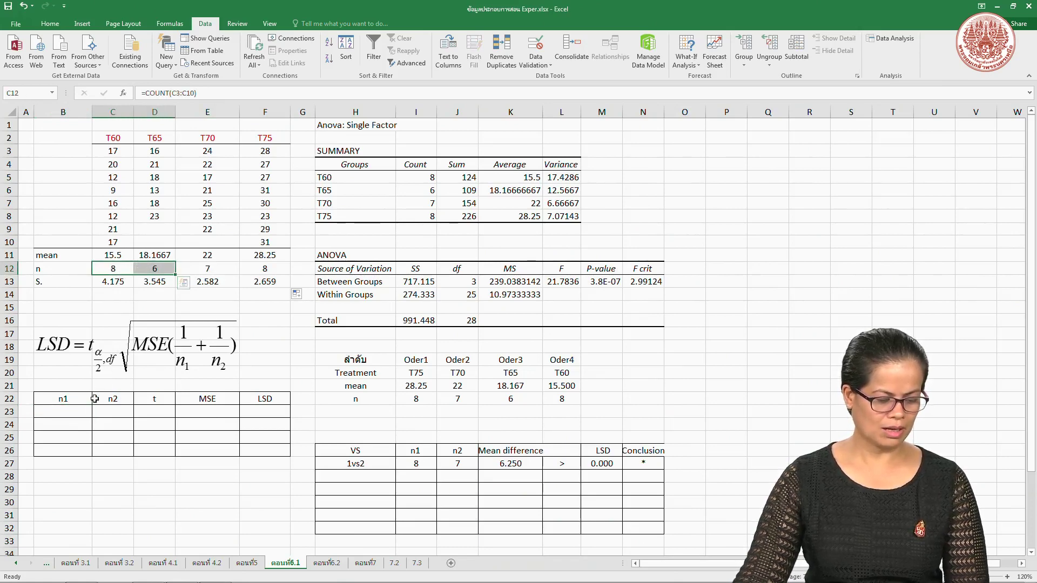
pyautogui.click(78, 412)
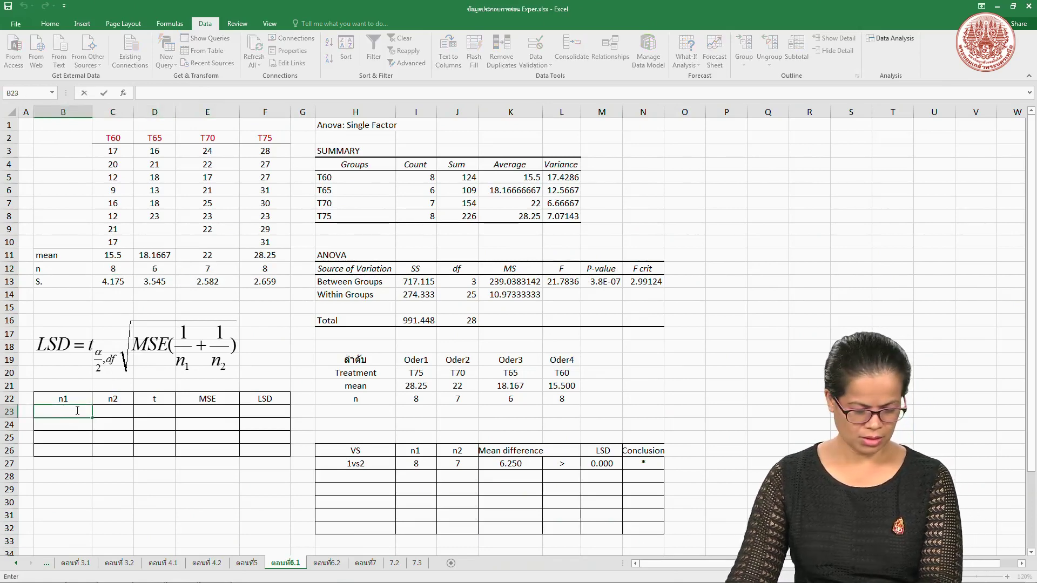
pyautogui.write('8')
pyautogui.click(107, 410)
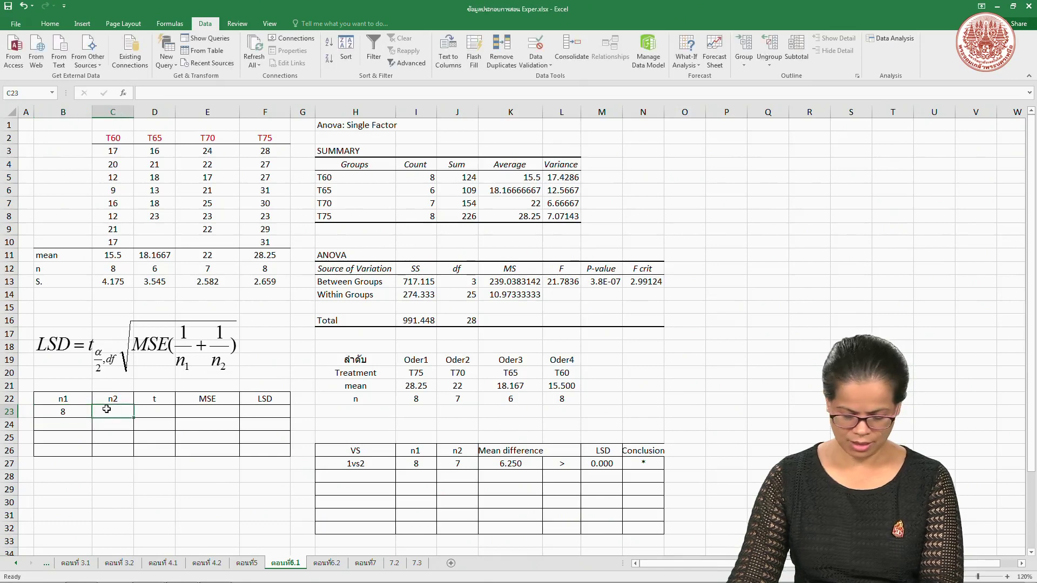
pyautogui.write('6')
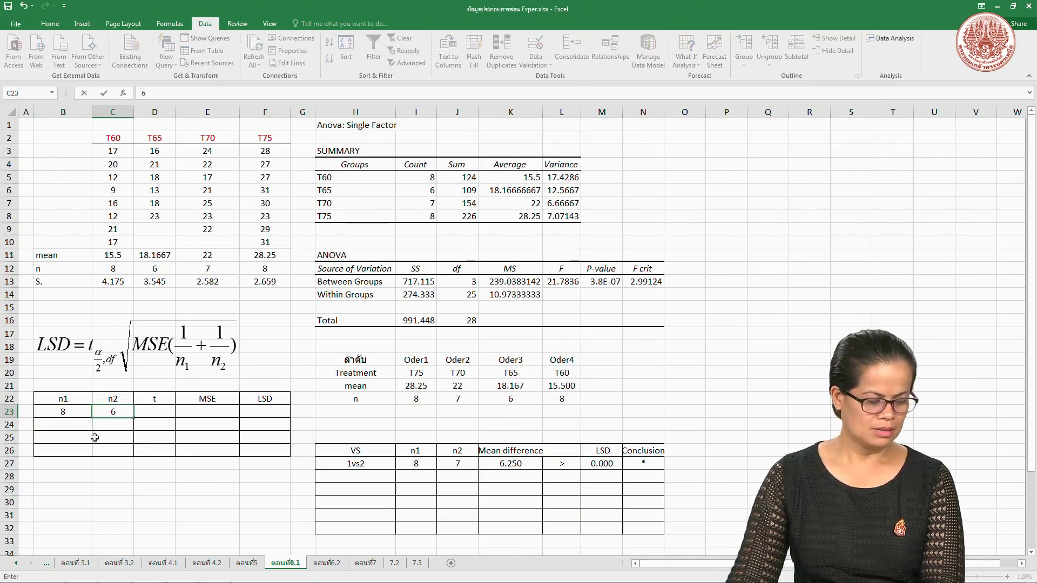
pyautogui.click(65, 425)
pyautogui.write('8')
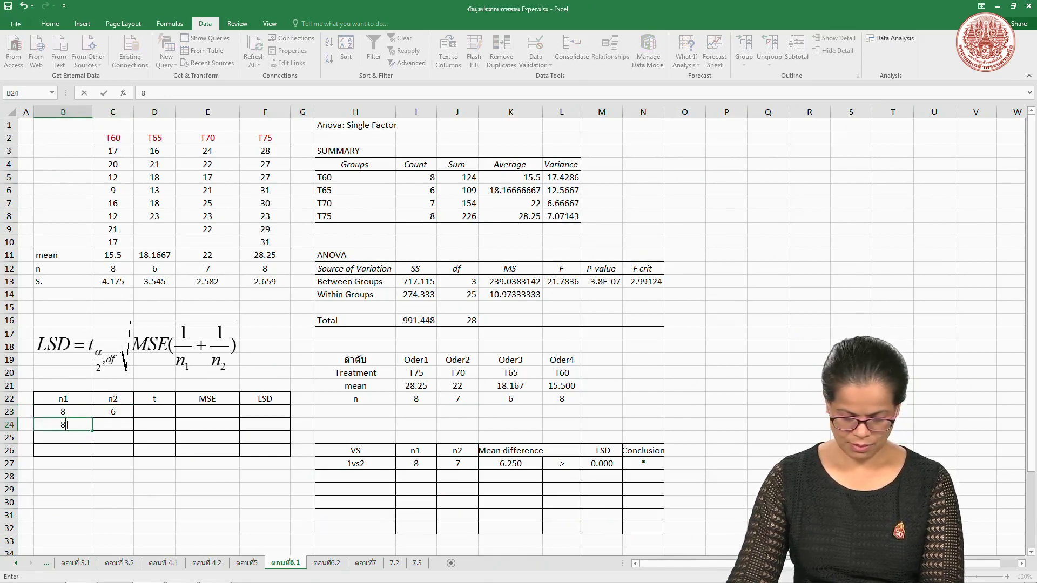
pyautogui.click(102, 426)
pyautogui.write('7')
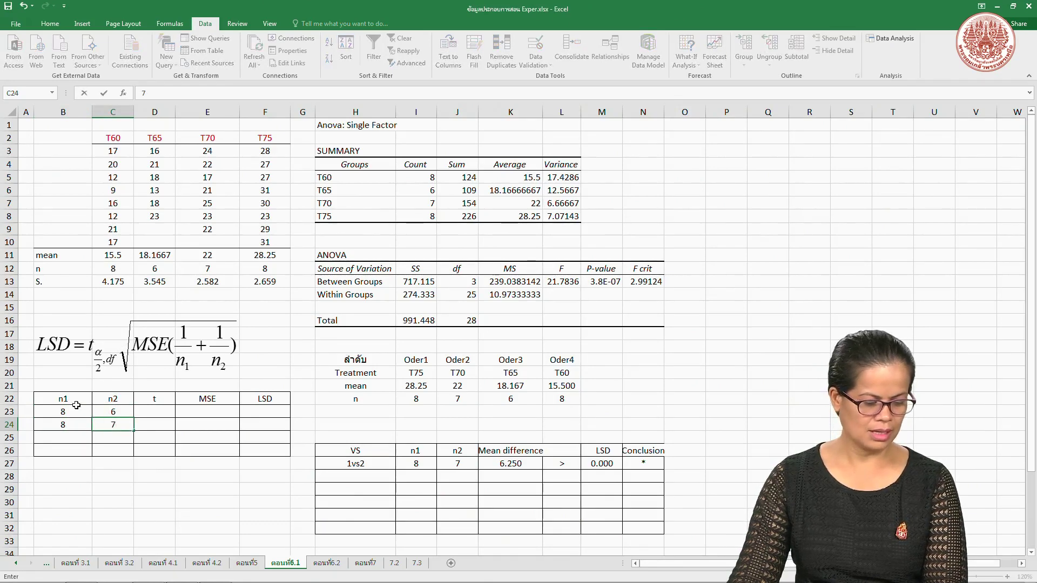
# - Enter the remaining n1 and n2 pairs of the LSD table: 8 and 8 in row 25, 6 and 7 in row 26
pyautogui.click(76, 435)
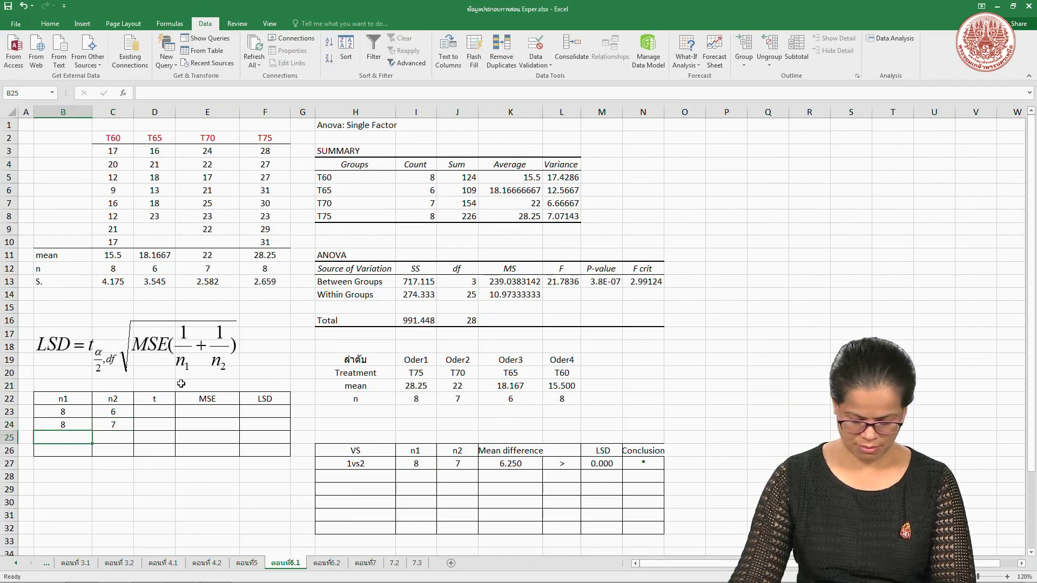
pyautogui.write('8')
pyautogui.click(124, 437)
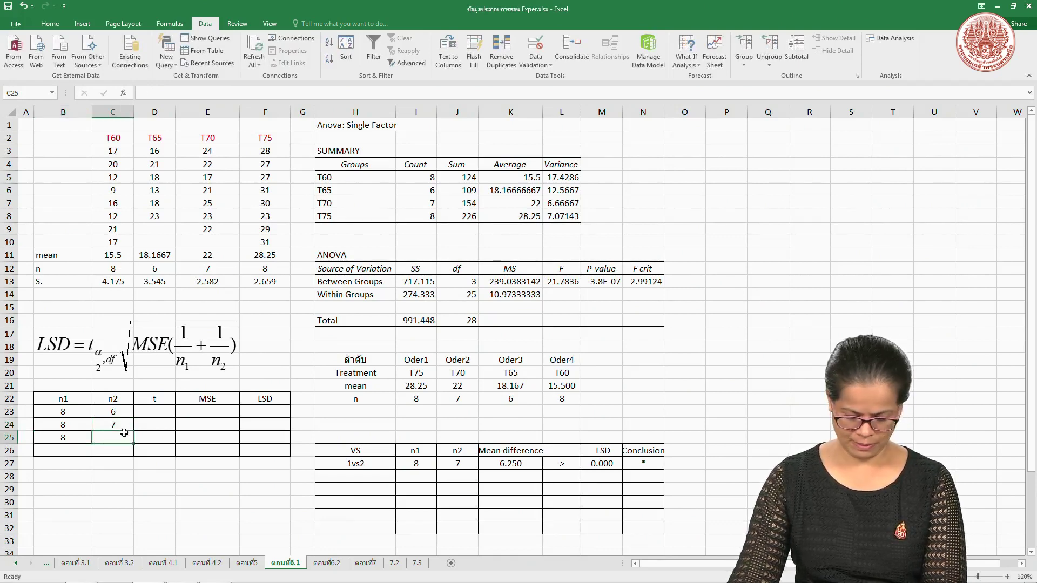
pyautogui.write('8')
pyautogui.click(84, 453)
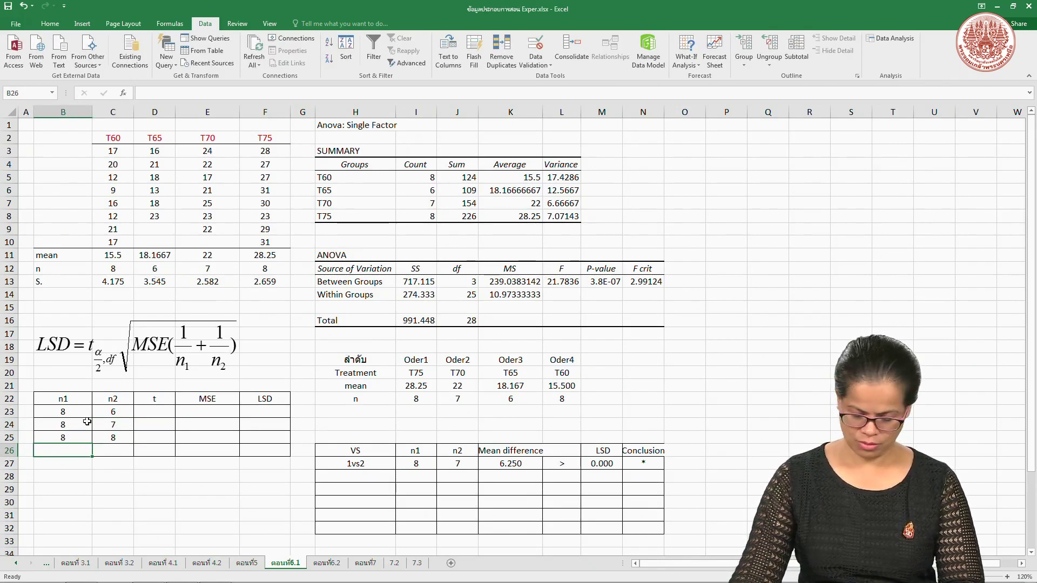
pyautogui.write('6')
pyautogui.click(111, 454)
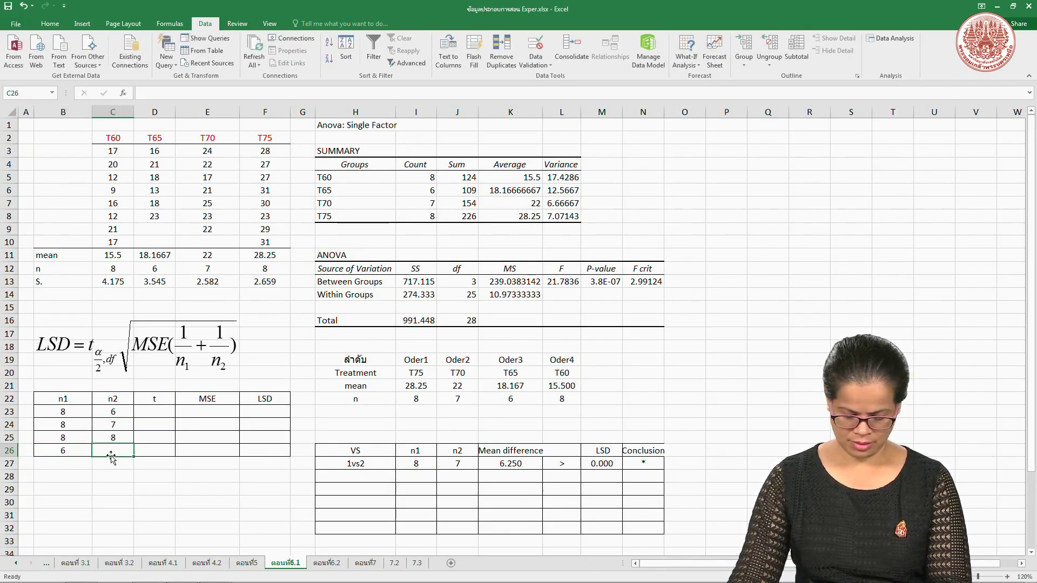
pyautogui.write('7')
pyautogui.press('Return')
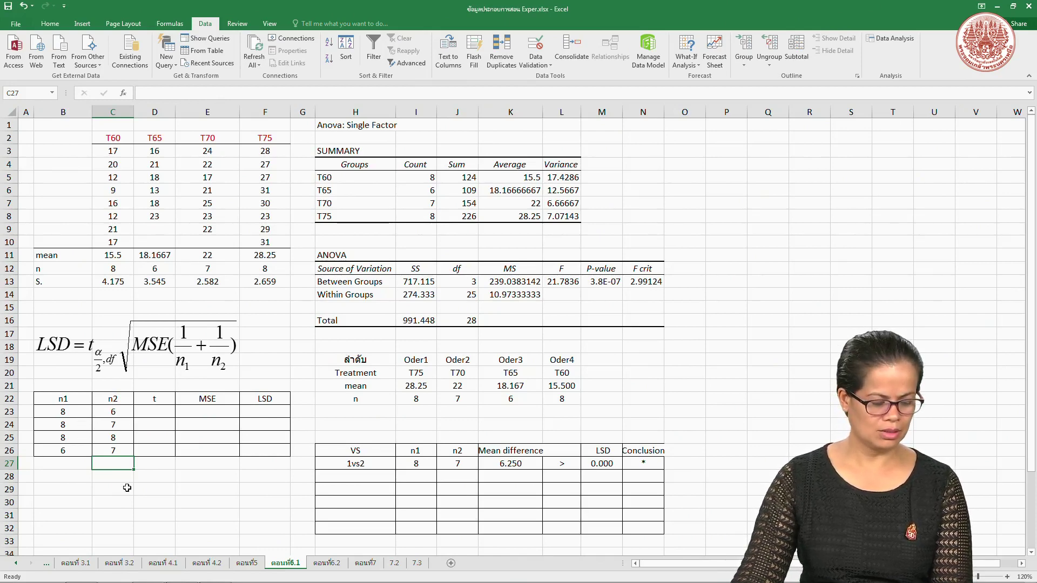
# - Enter 2.060 as the t value in D23 of the LSD table
pyautogui.click(163, 410)
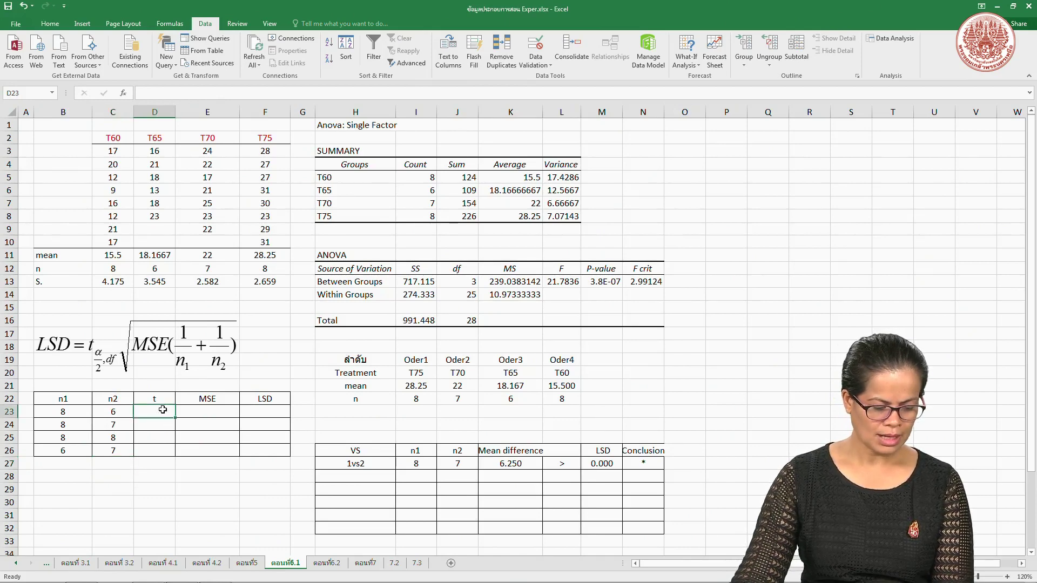
pyautogui.write('2.0')
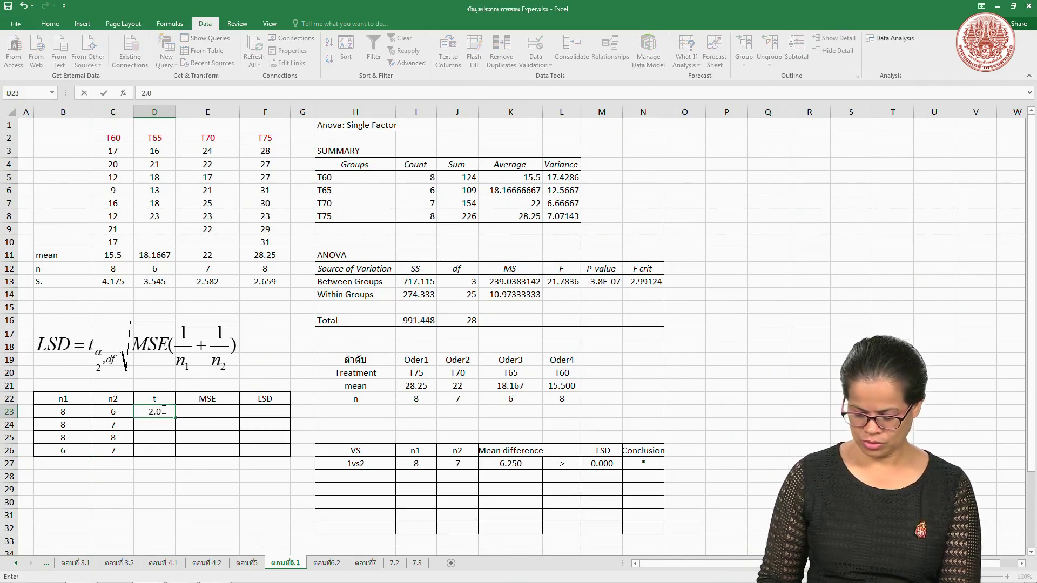
pyautogui.write('60')
pyautogui.click(178, 413)
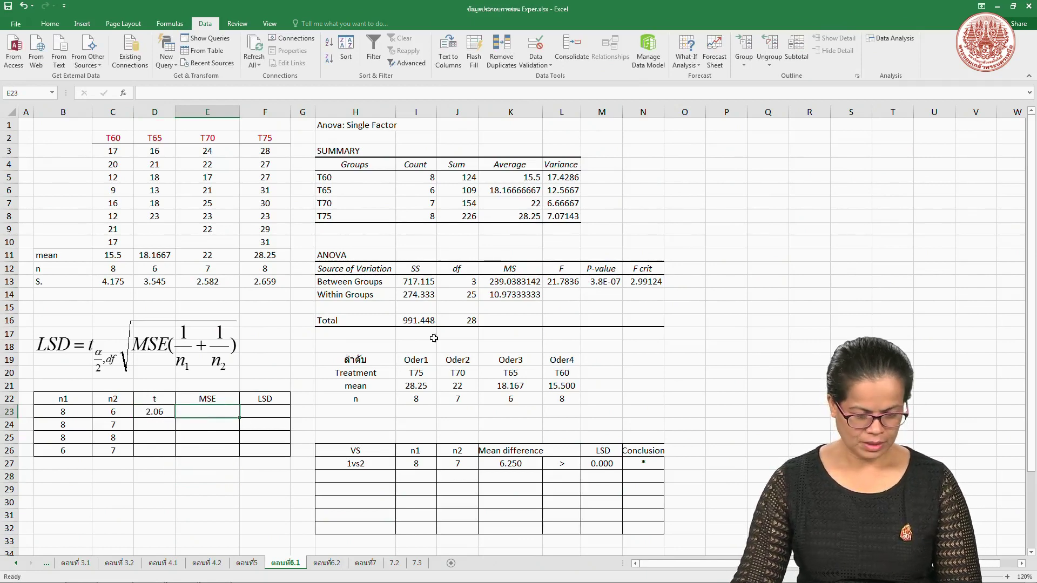
# - Copy the Within Groups MS from K14 of the ANOVA table and paste it as a value into MSE cell E23
pyautogui.click(506, 292)
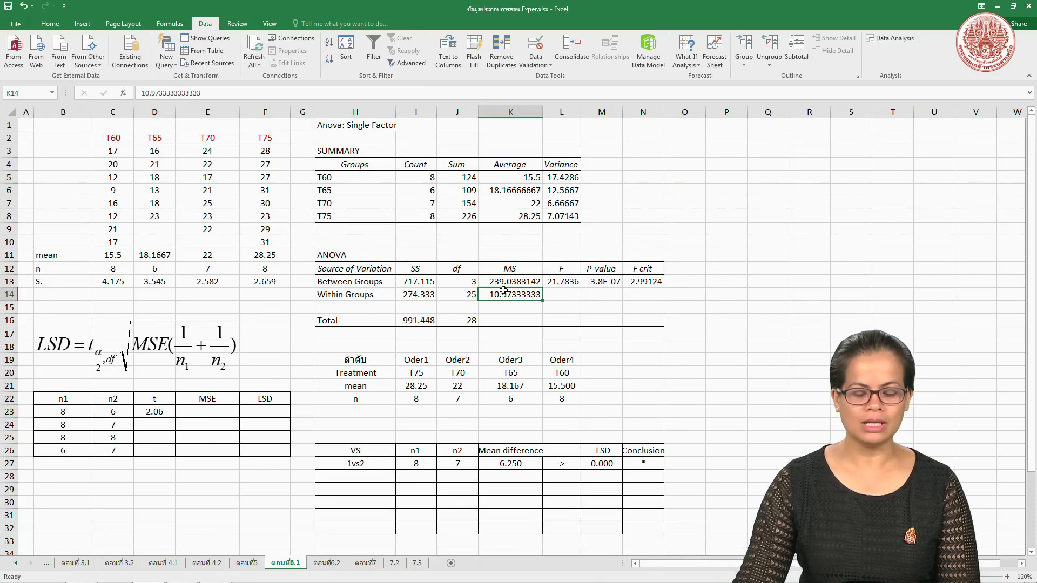
pyautogui.rightClick(507, 293)
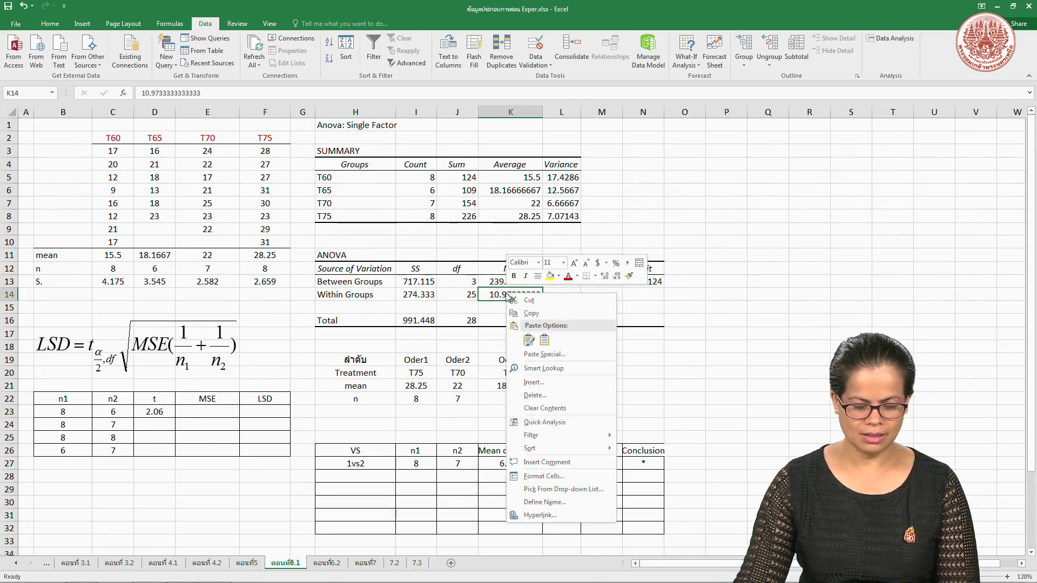
pyautogui.click(534, 313)
pyautogui.rightClick(218, 410)
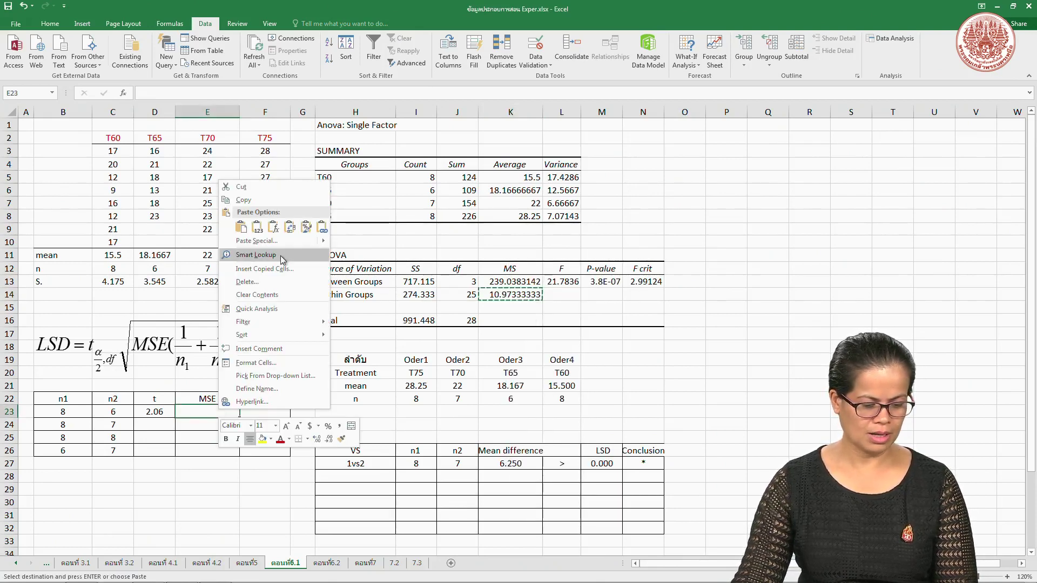
pyautogui.click(260, 229)
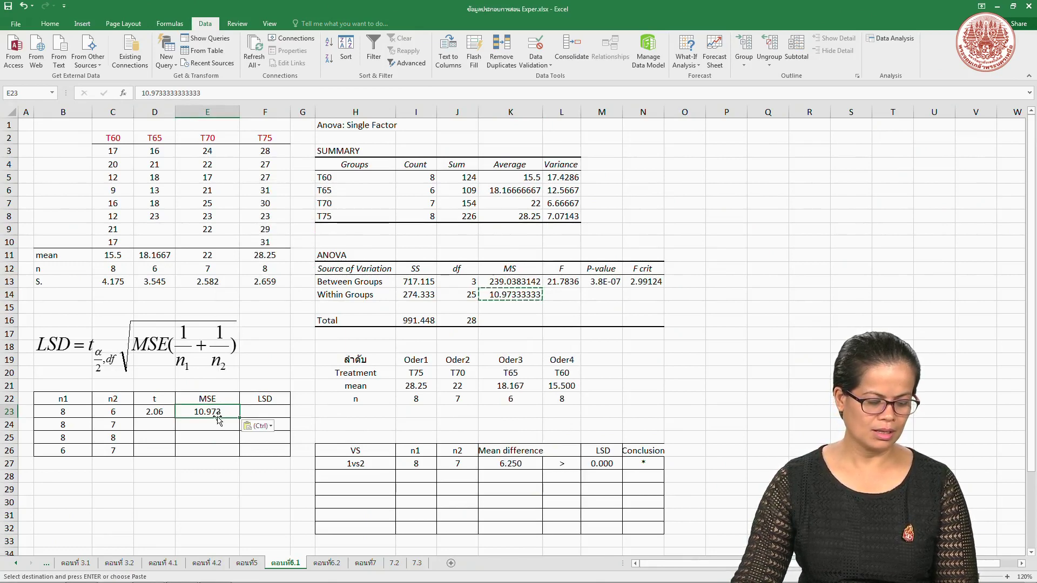
# - Show the MSE in E23 with more decimals, and reduce it again to three decimal places
pyautogui.click(50, 24)
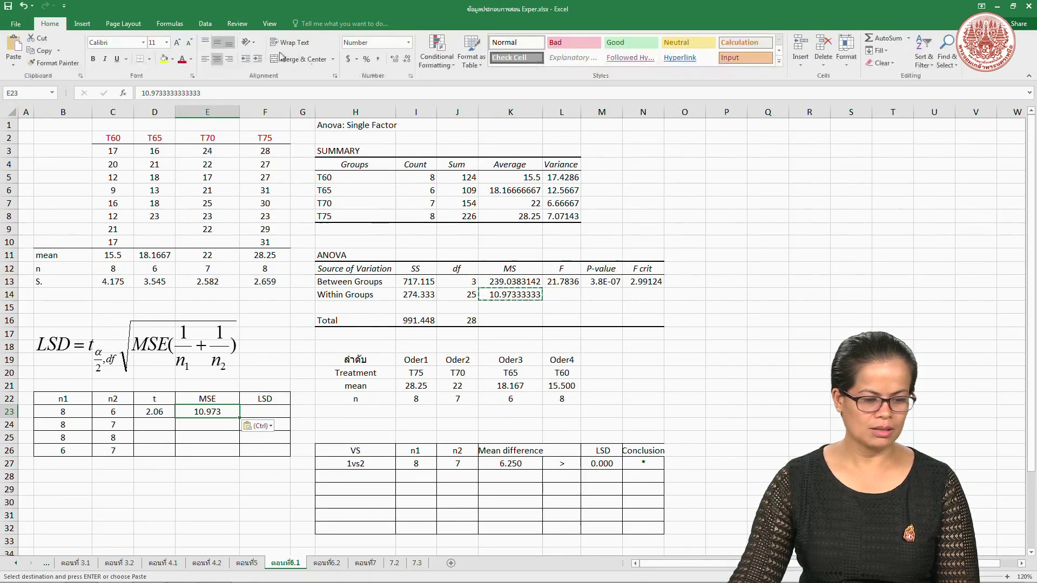
pyautogui.click(394, 59)
pyautogui.click(394, 59)
pyautogui.click(394, 60)
pyautogui.click(393, 59)
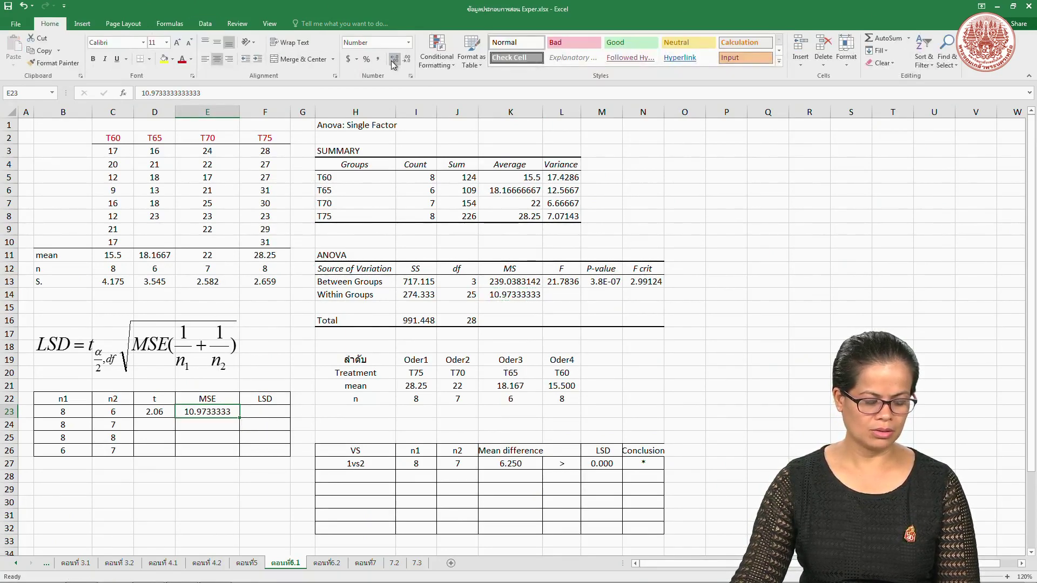
pyautogui.click(407, 59)
pyautogui.click(408, 59)
pyautogui.click(407, 60)
pyautogui.click(407, 60)
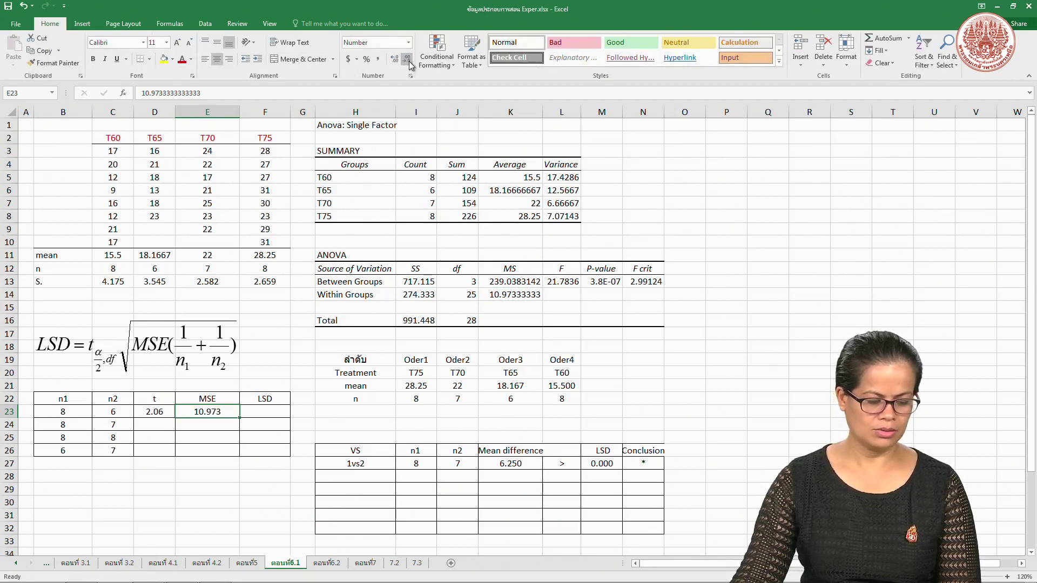
# - Fill the t and MSE values from D23:E23 down to row 26 of the LSD table
pyautogui.click(209, 468)
pyautogui.moveTo(151, 413); pyautogui.dragTo(239, 457)
# - Enter the LSD formula =D23*SQRT(E23*(1/B23+1/C23)) in F23, accepting the correction that adds the missing closing parenthesis
pyautogui.click(266, 411)
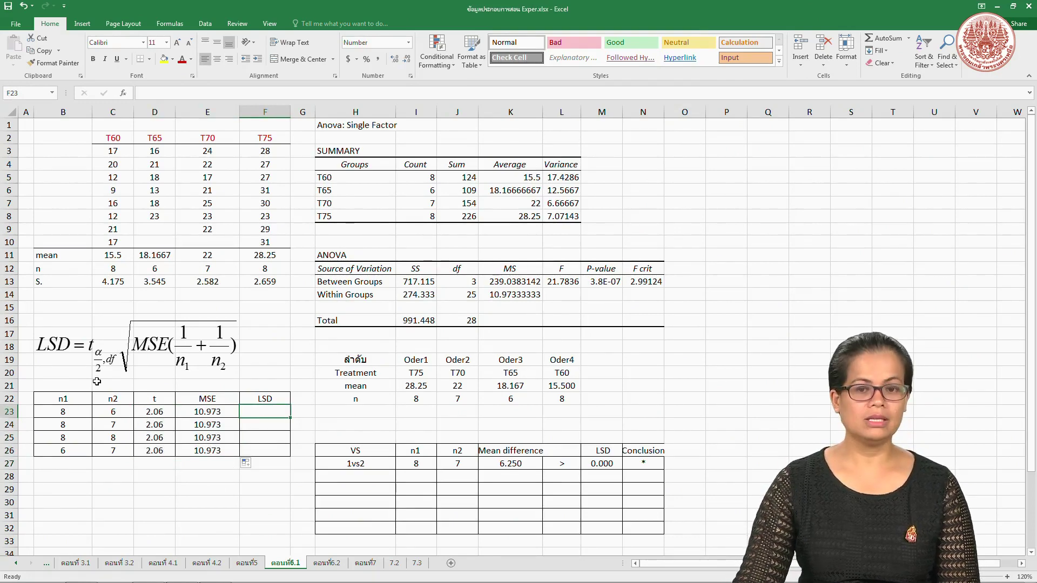
pyautogui.write('=')
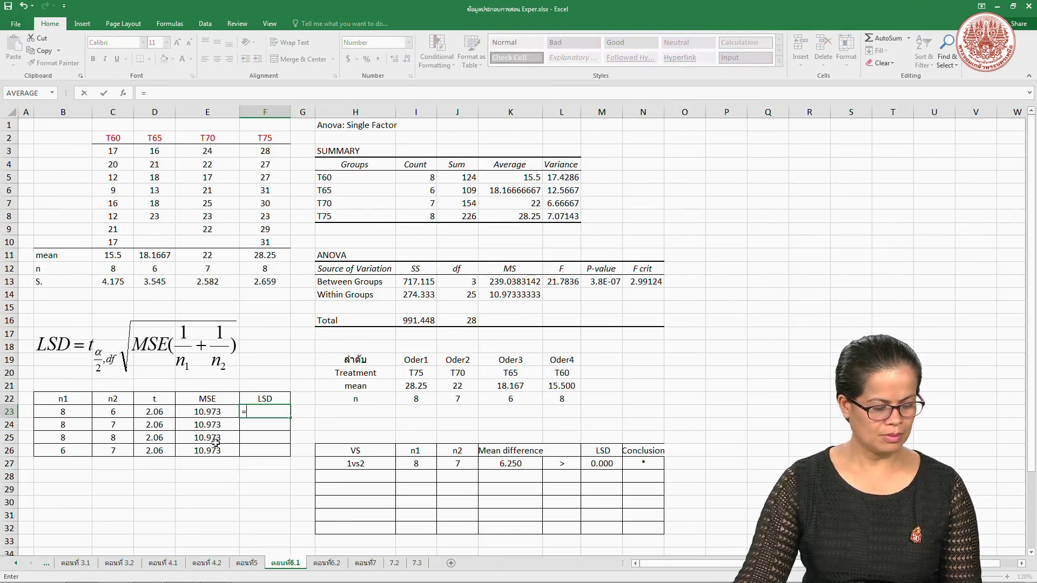
pyautogui.click(150, 412)
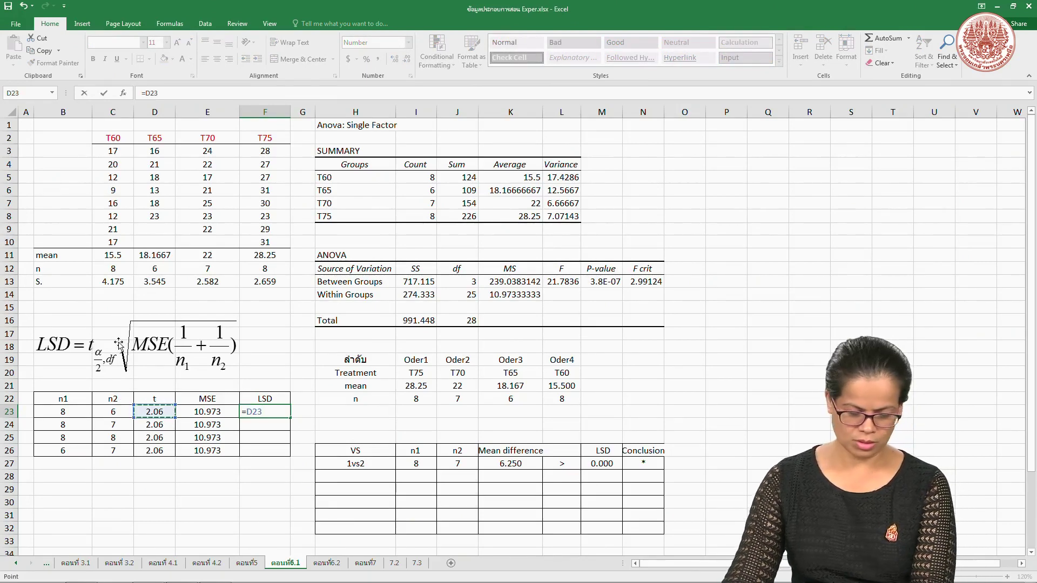
pyautogui.write('*')
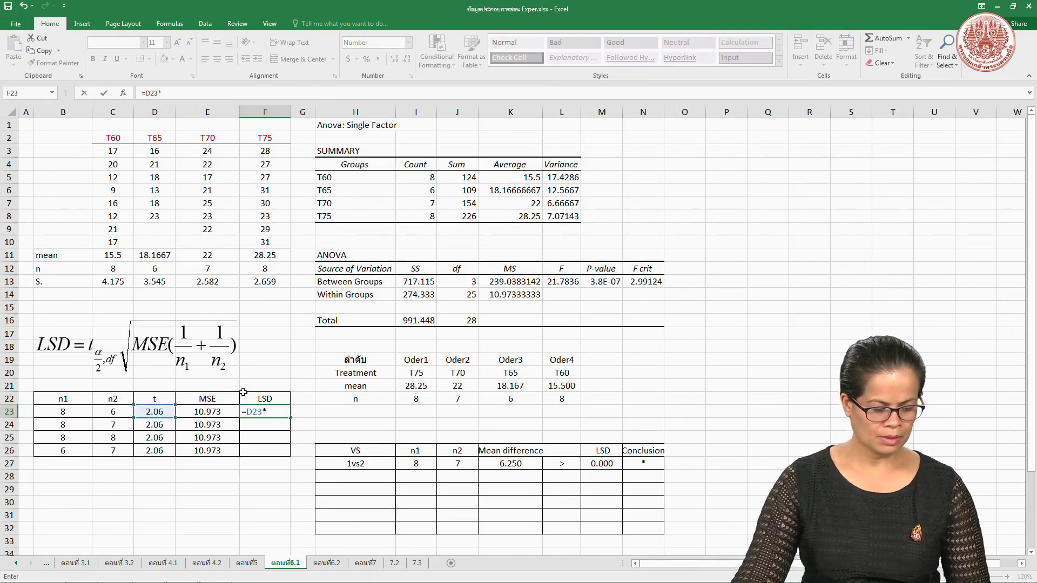
pyautogui.write('s')
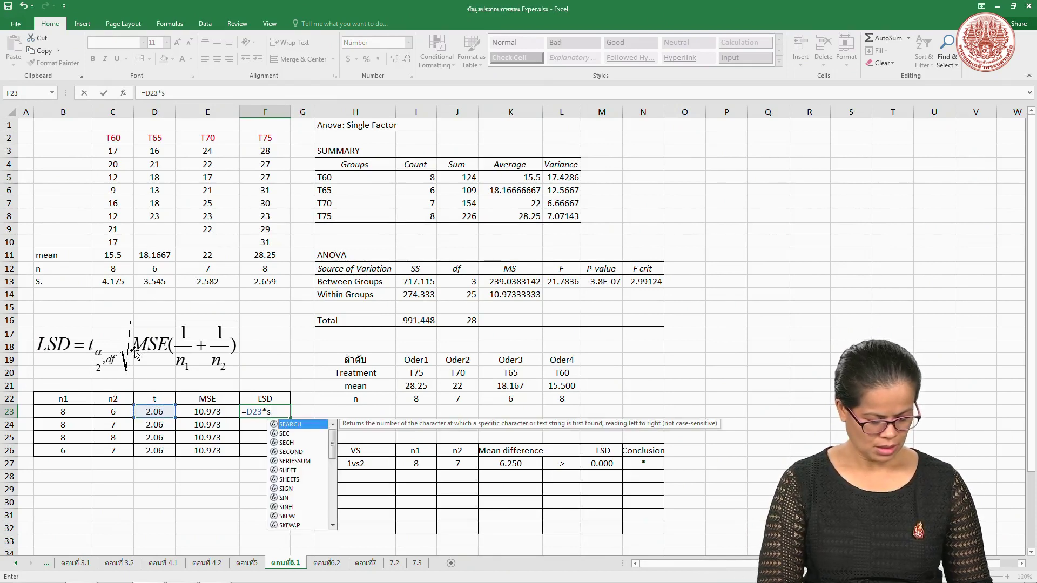
pyautogui.write('qrt')
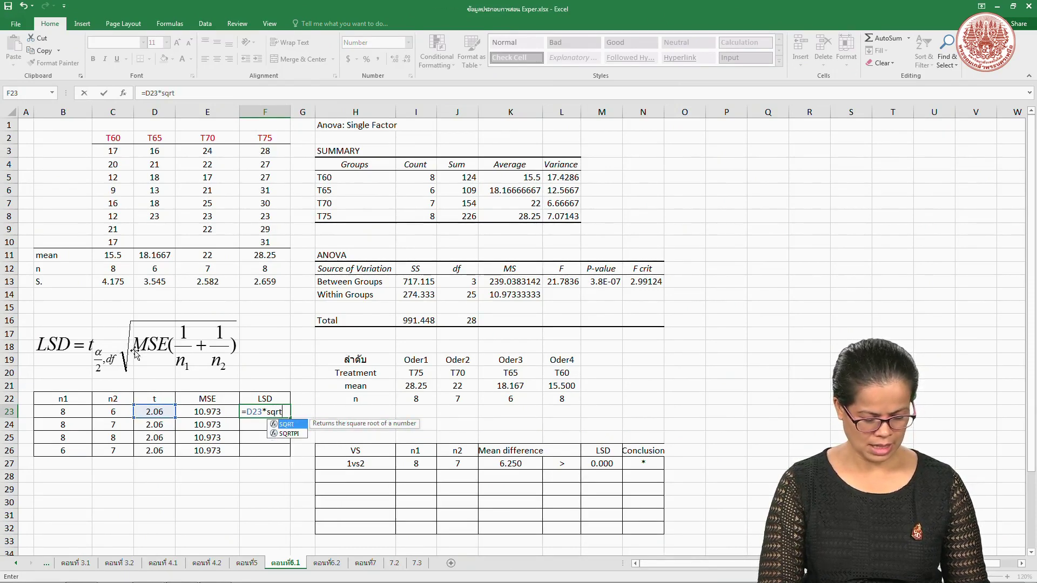
pyautogui.write('(')
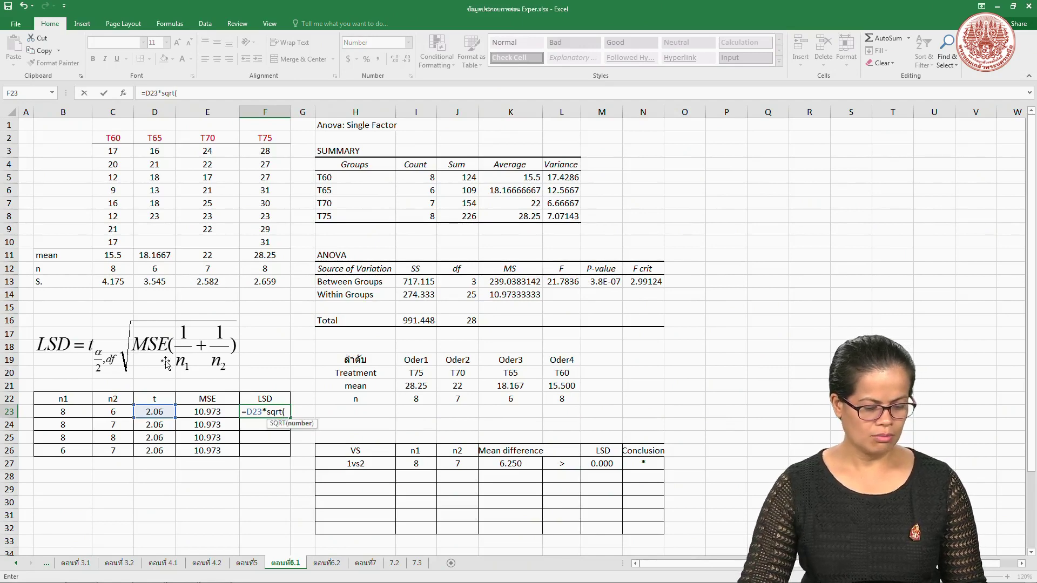
pyautogui.click(213, 413)
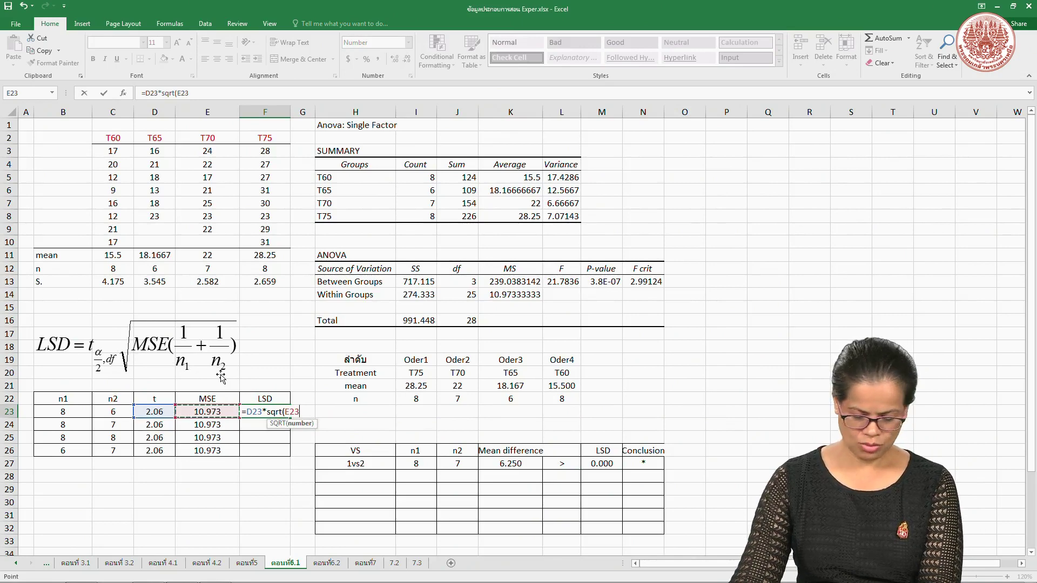
pyautogui.write('*')
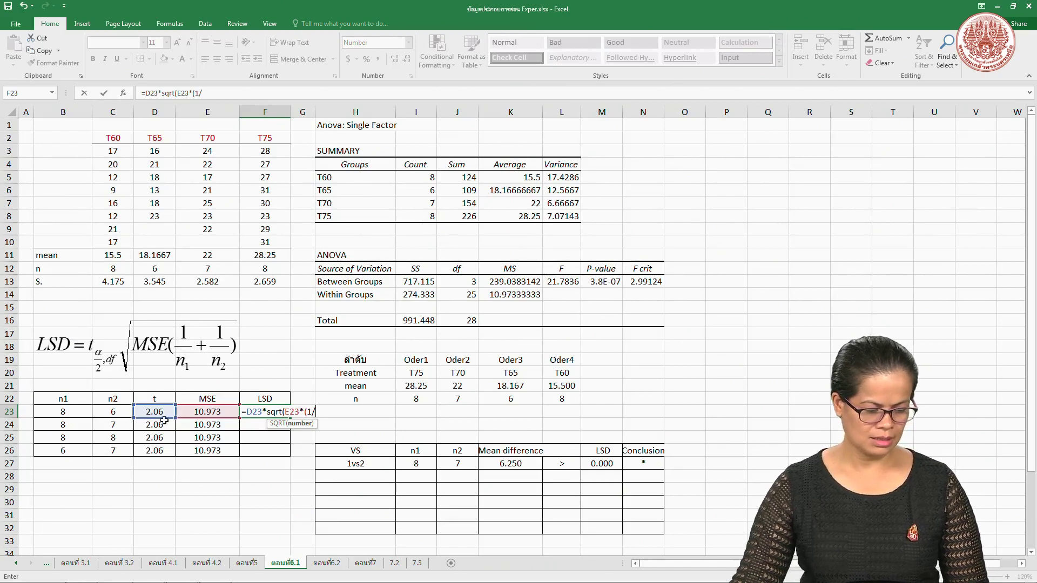
pyautogui.click(79, 412)
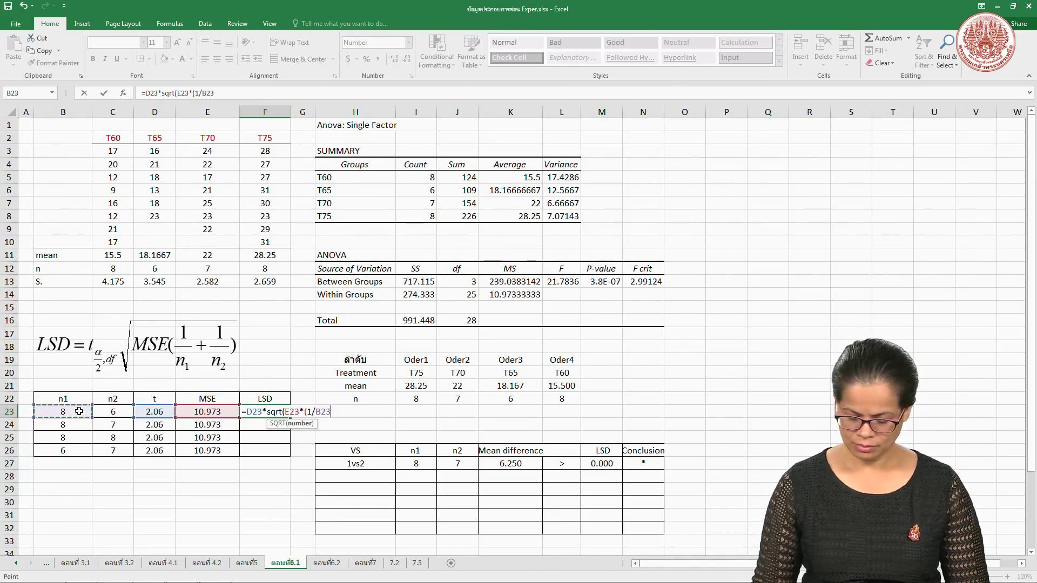
pyautogui.write('+')
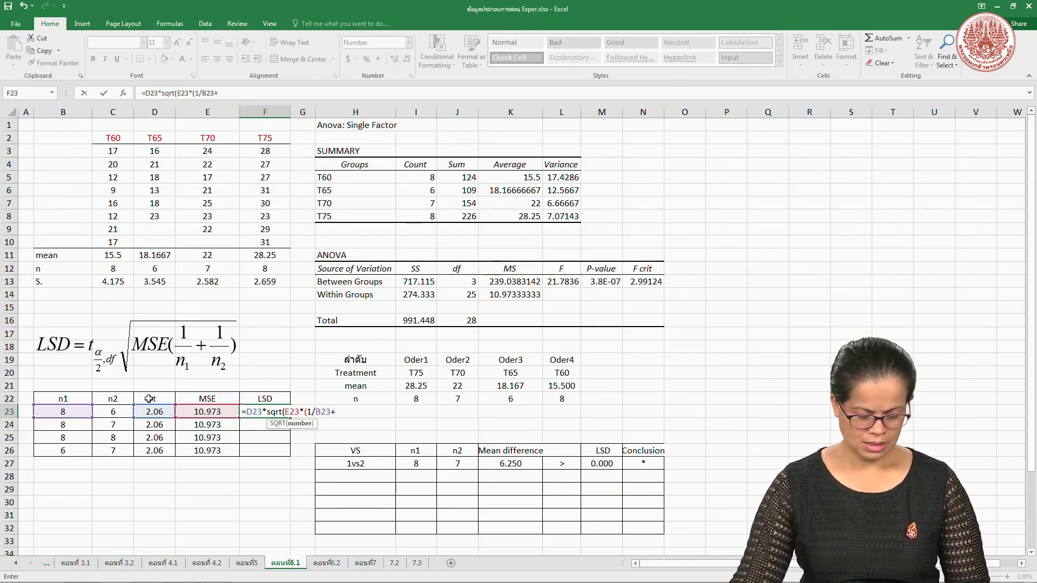
pyautogui.write('1/')
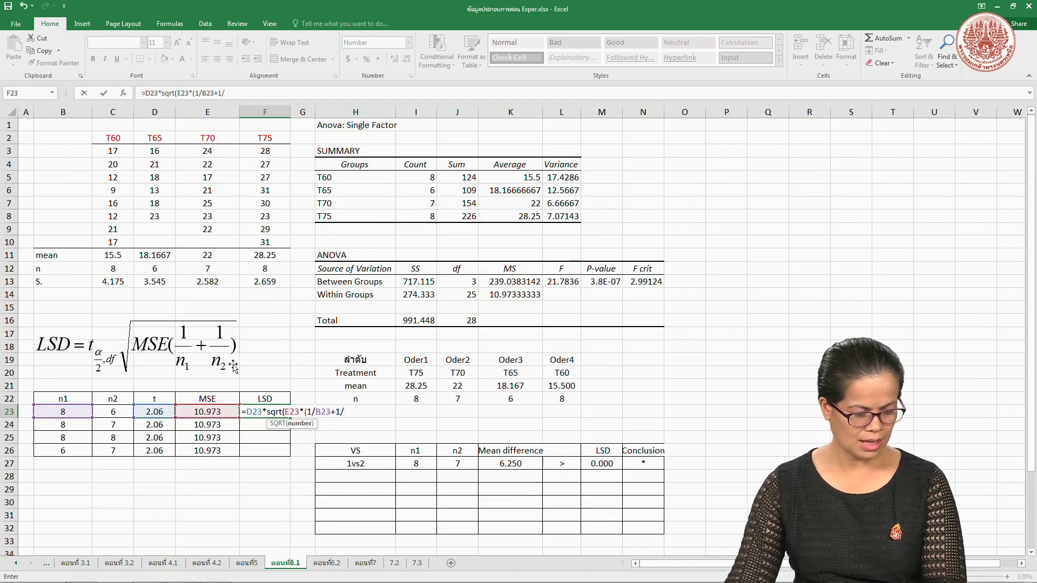
pyautogui.click(109, 412)
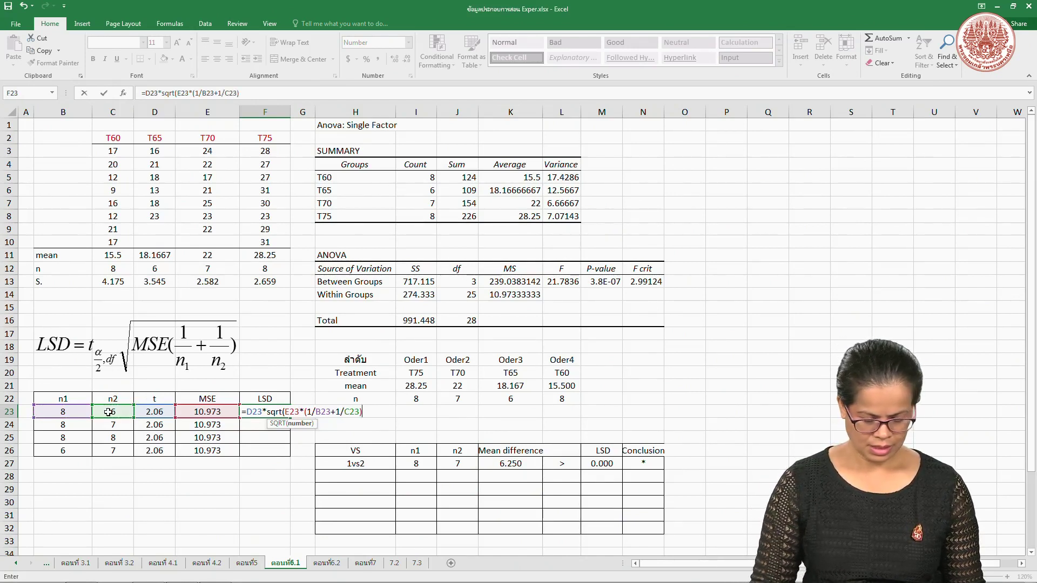
pyautogui.press('Return')
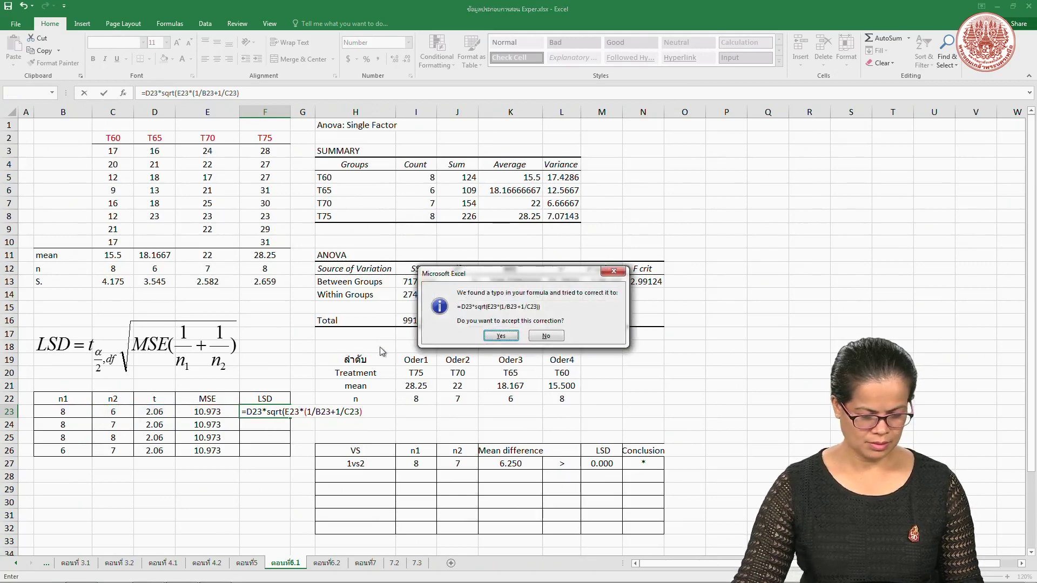
pyautogui.click(501, 336)
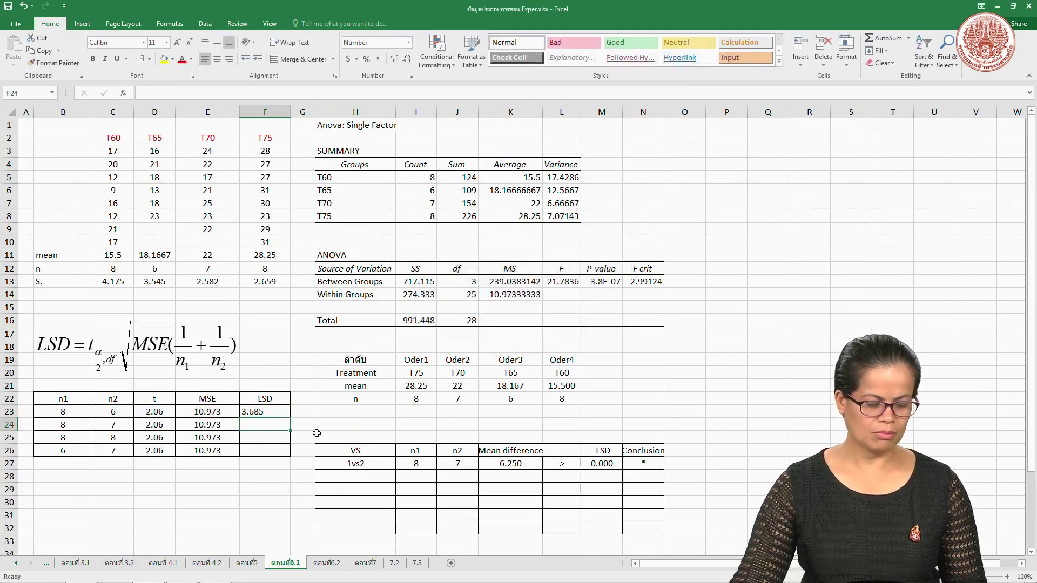
# - Fill the LSD formula from F23 down to F26
pyautogui.click(270, 413)
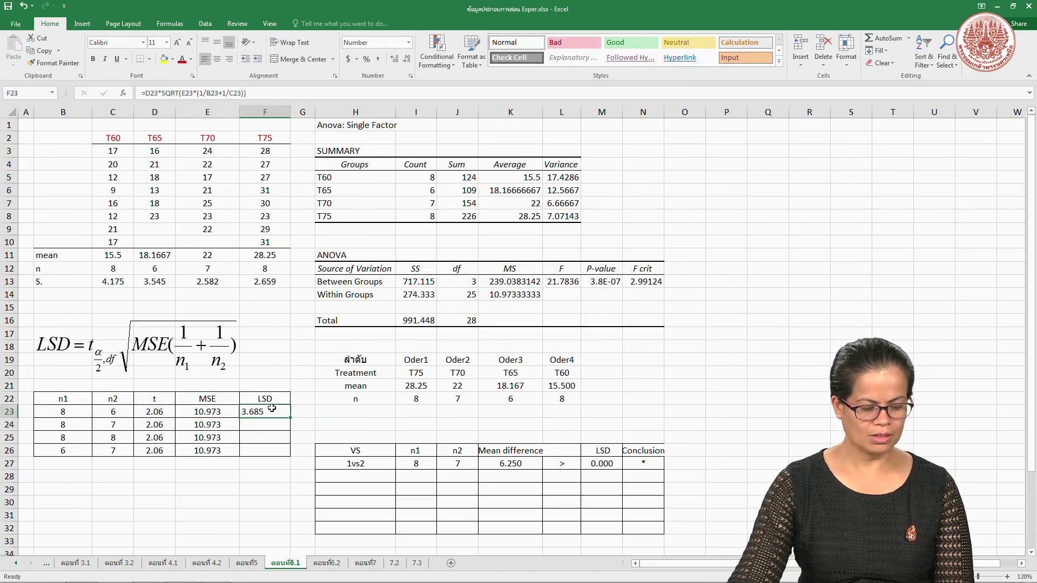
pyautogui.moveTo(290, 422); pyautogui.dragTo(290, 456)
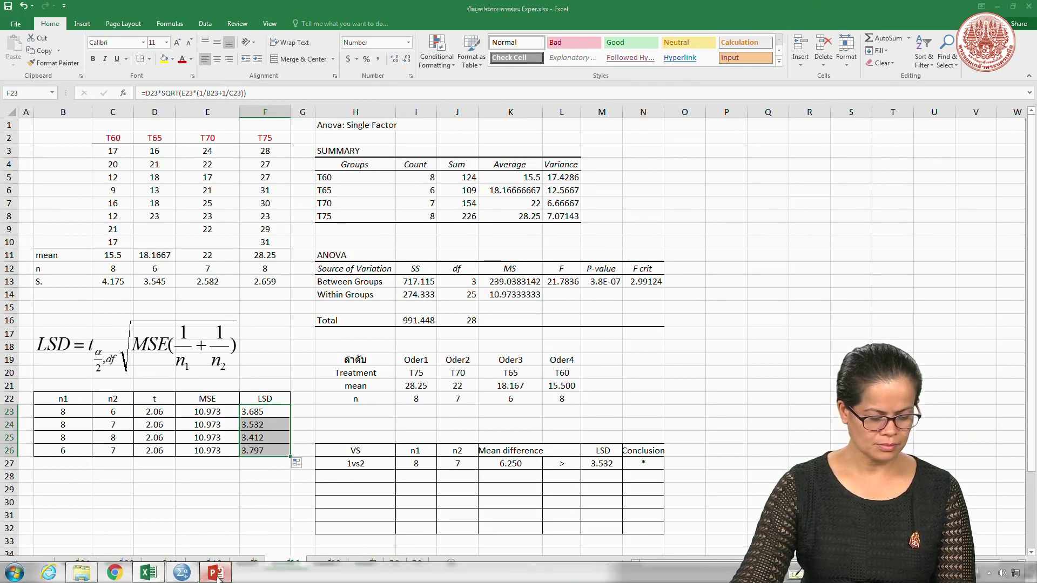
# - Switch to PowerPoint to check the LSD calculation slide in full-screen view, and return to the Excel workbook
pyautogui.click(216, 576)
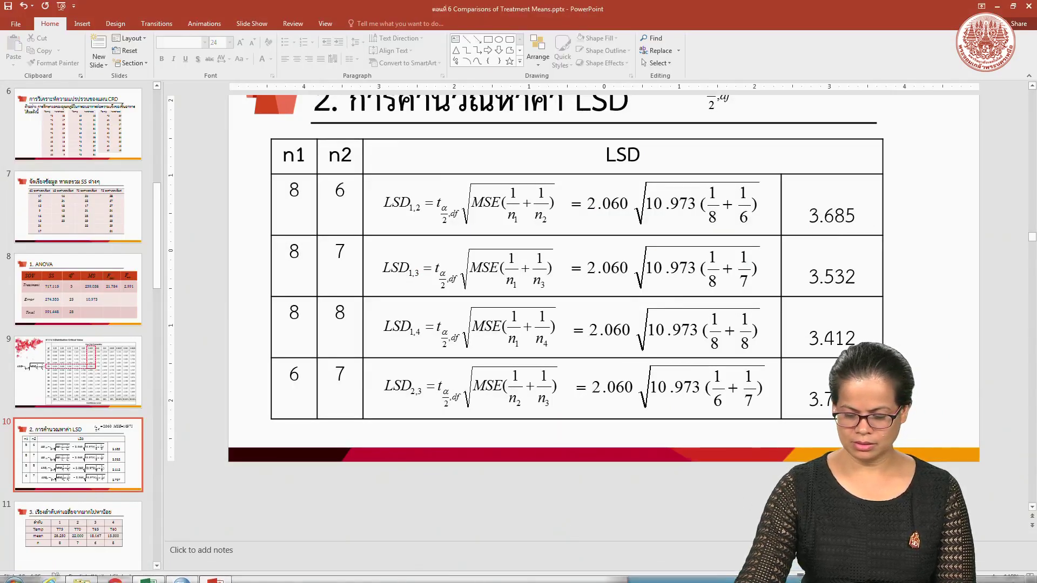
pyautogui.hotkey('shift', 'F5')
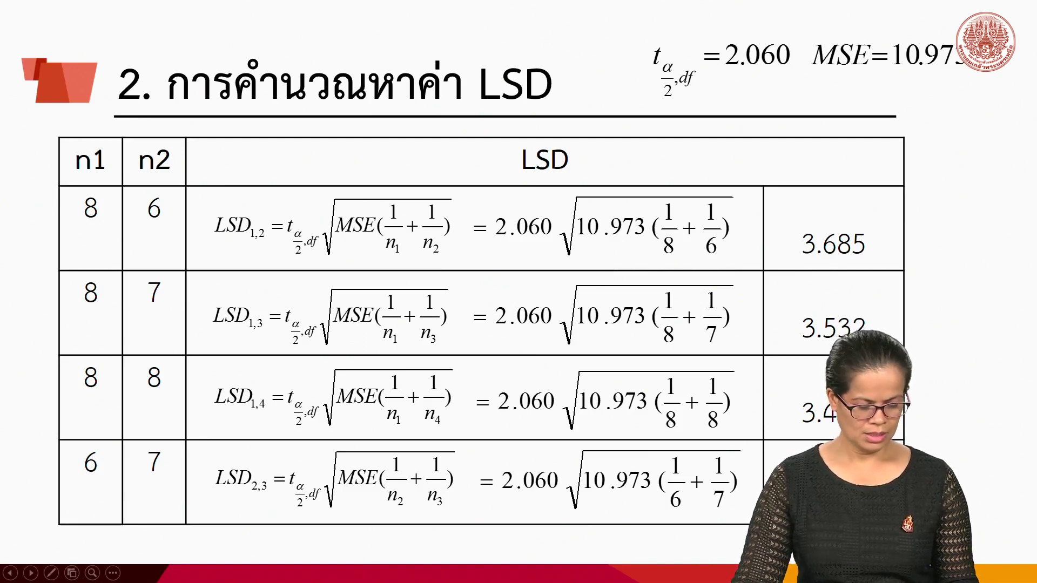
pyautogui.press('Escape')
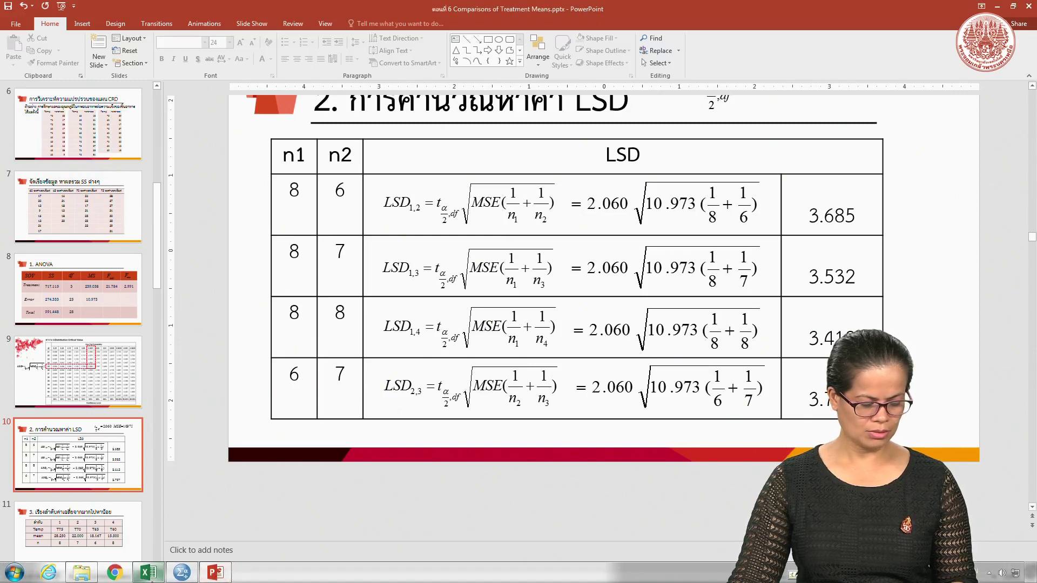
pyautogui.click(149, 577)
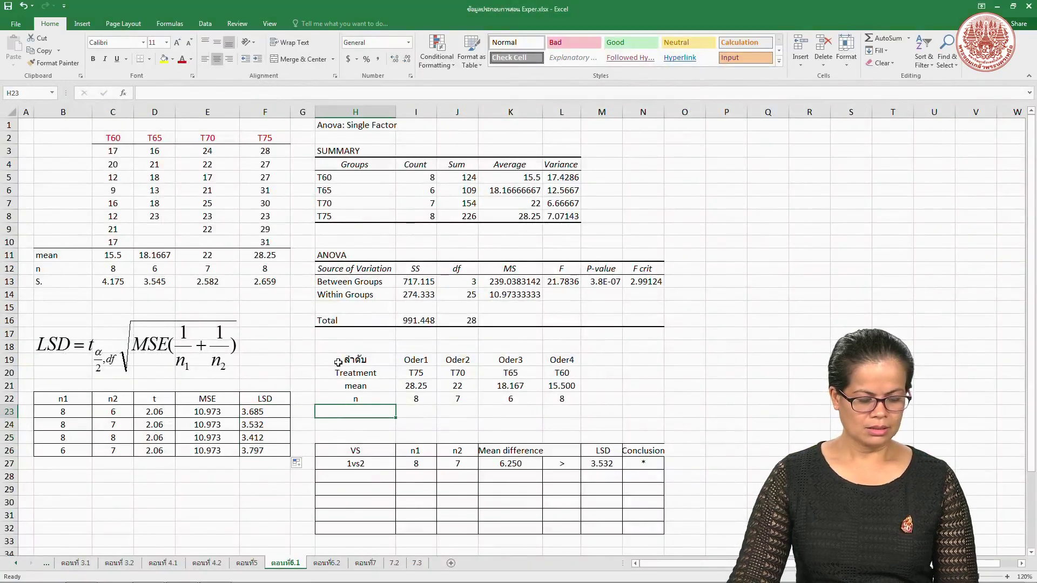
# - Examine the ordered treatment means in H19:L22 and the sample sizes used for the 1vs2 comparison in row 27
pyautogui.moveTo(340, 361); pyautogui.dragTo(559, 399)
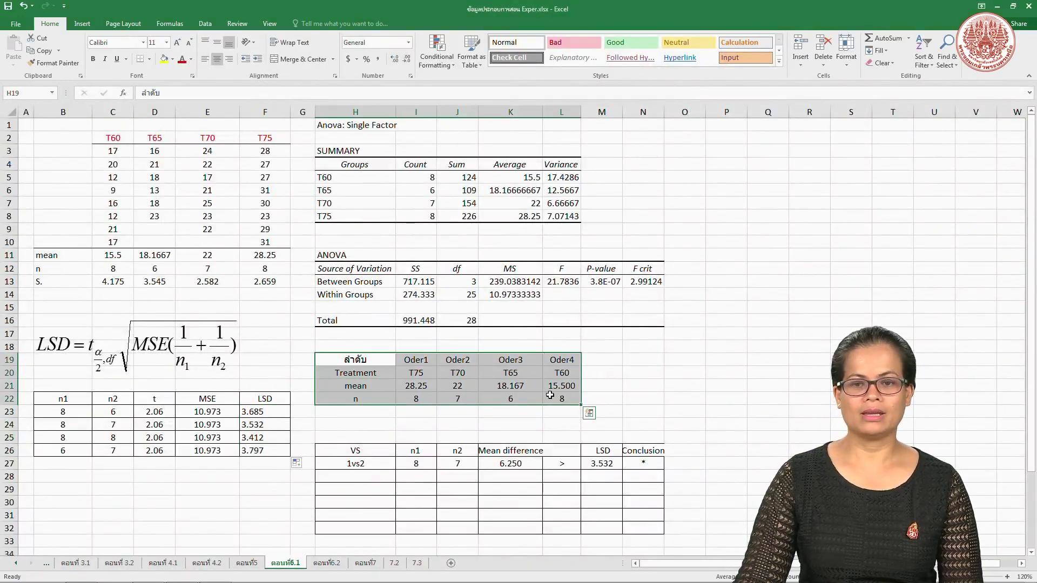
pyautogui.click(647, 417)
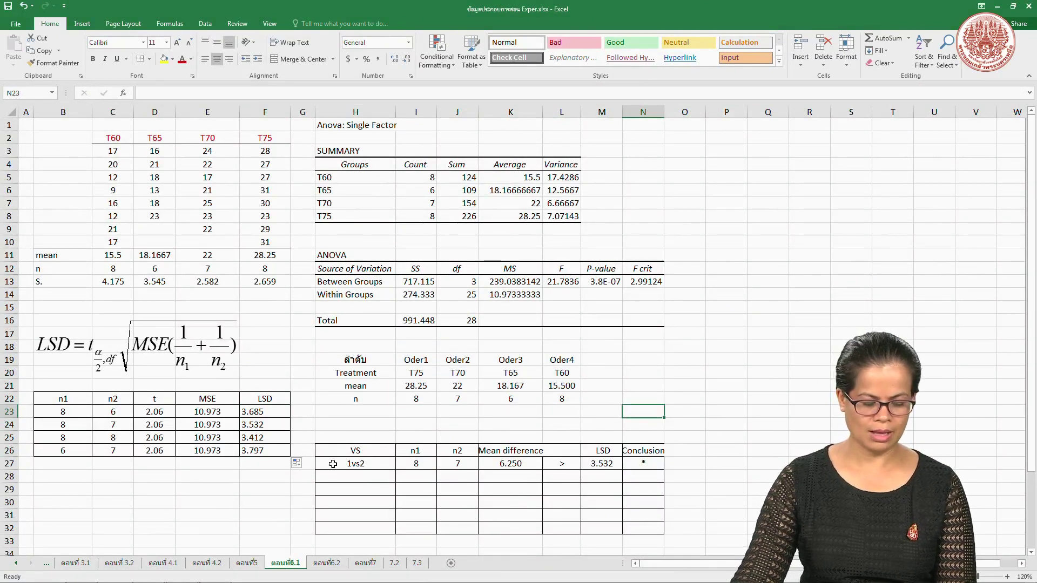
pyautogui.click(334, 464)
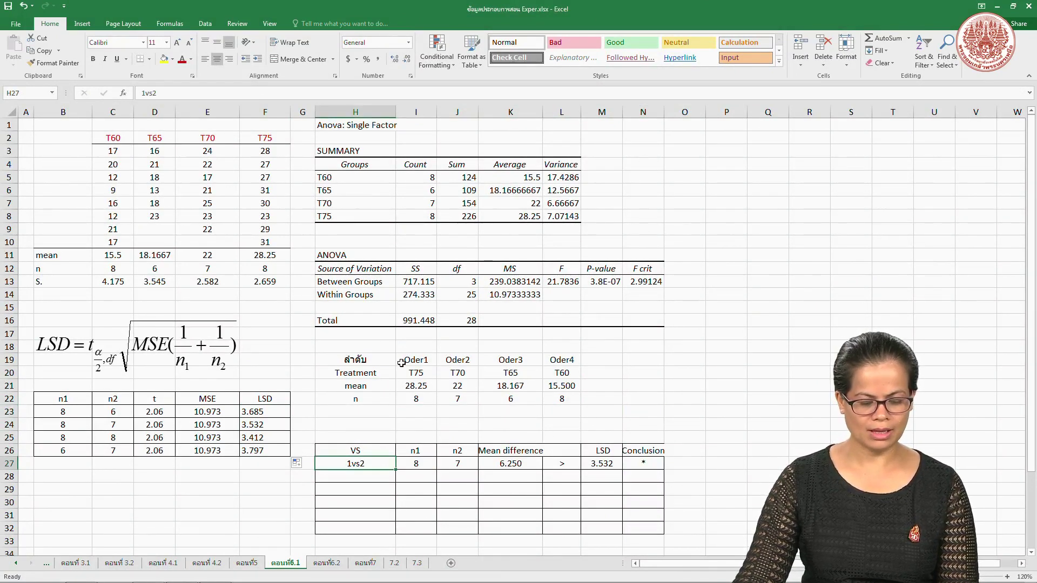
pyautogui.moveTo(416, 360); pyautogui.dragTo(421, 400)
pyautogui.moveTo(458, 361); pyautogui.dragTo(457, 396)
pyautogui.click(444, 424)
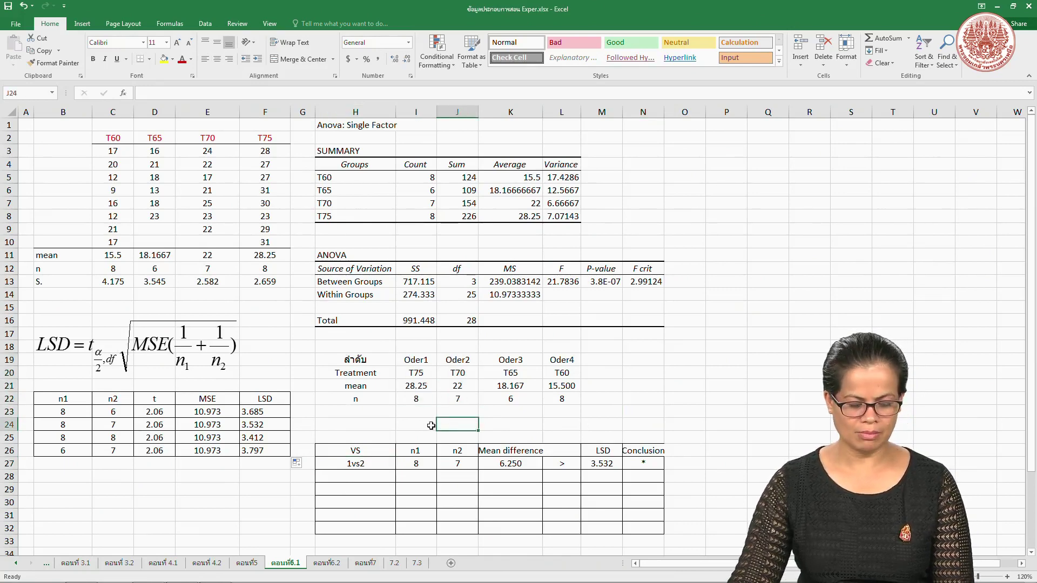
pyautogui.click(418, 463)
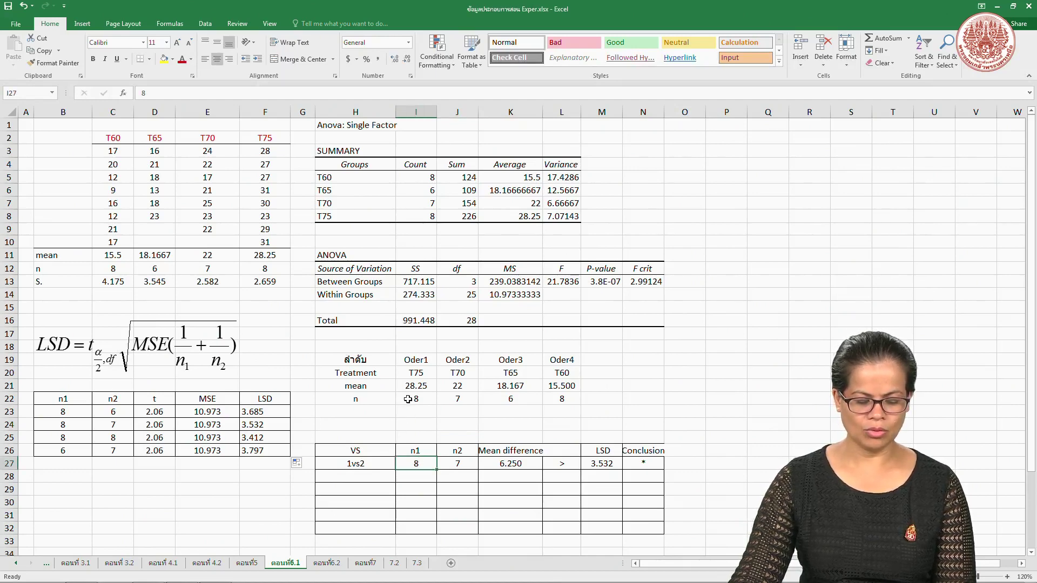
pyautogui.click(468, 464)
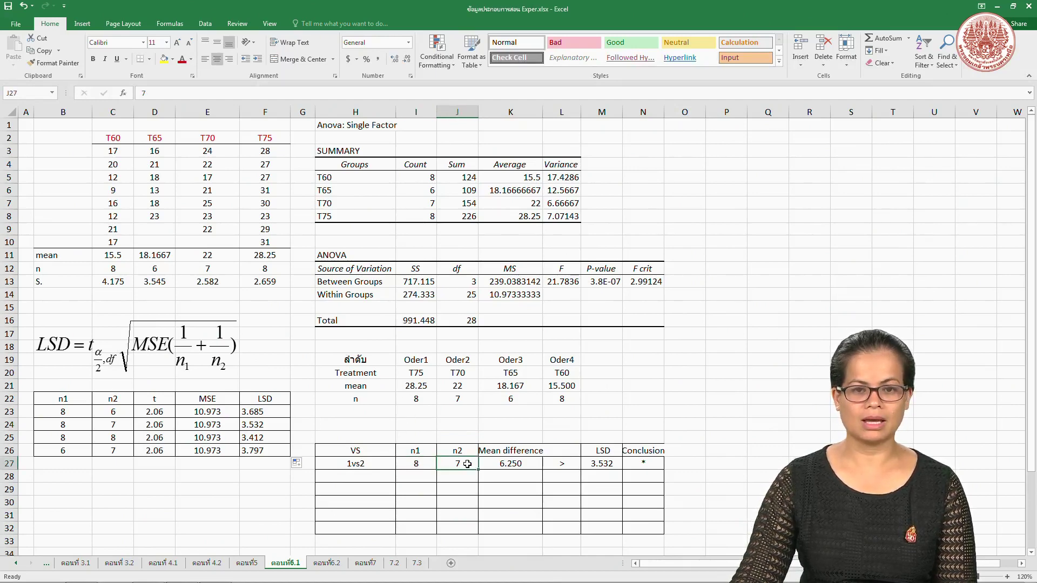
pyautogui.click(416, 462)
pyautogui.click(461, 469)
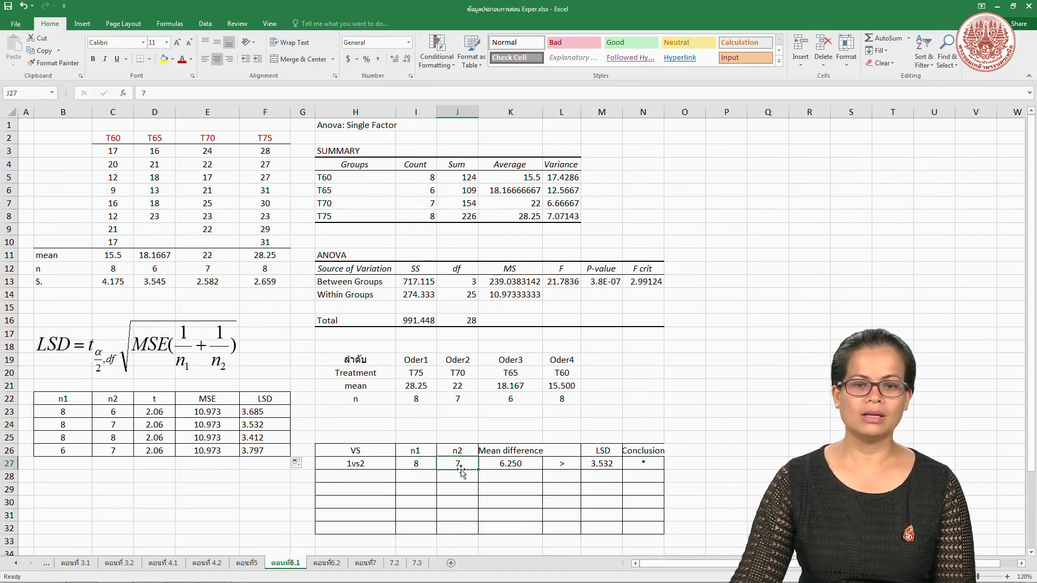
# - Clear the mean difference, comparison sign, LSD and conclusion entries of the 1vs2 comparison in K27:N27
pyautogui.click(591, 463)
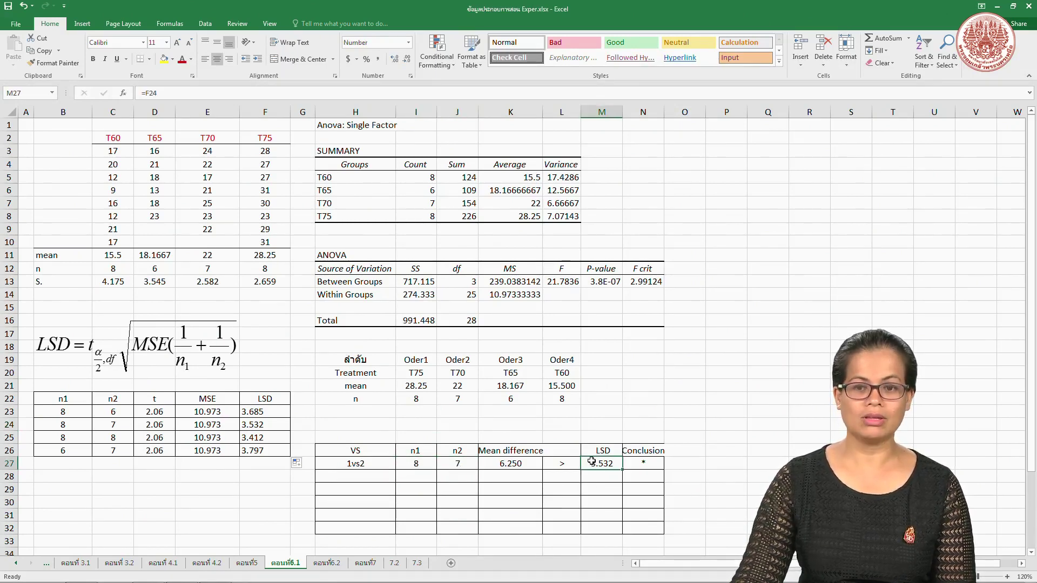
pyautogui.press('Delete')
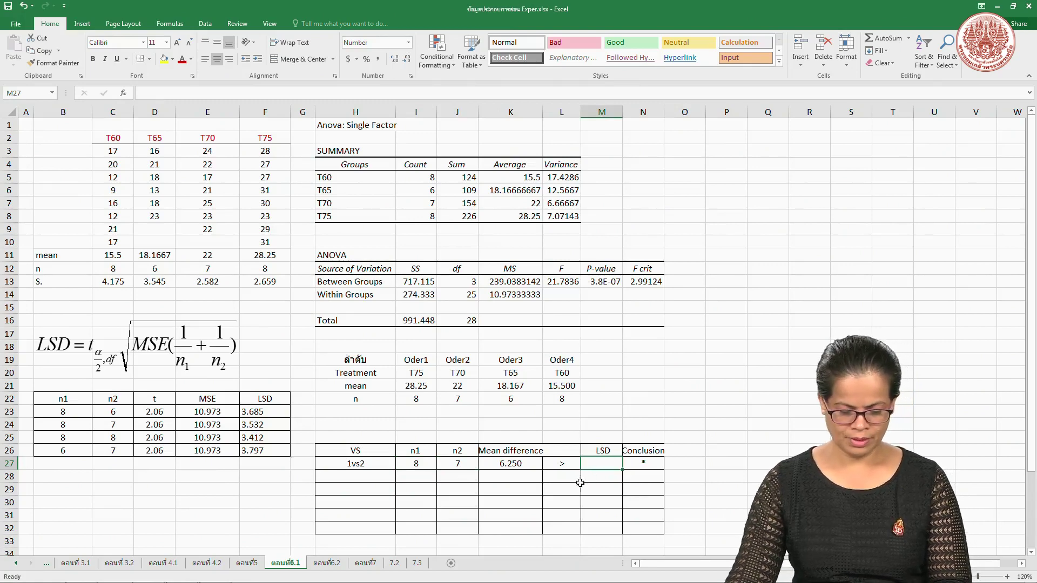
pyautogui.click(528, 467)
pyautogui.press('Delete')
pyautogui.click(549, 466)
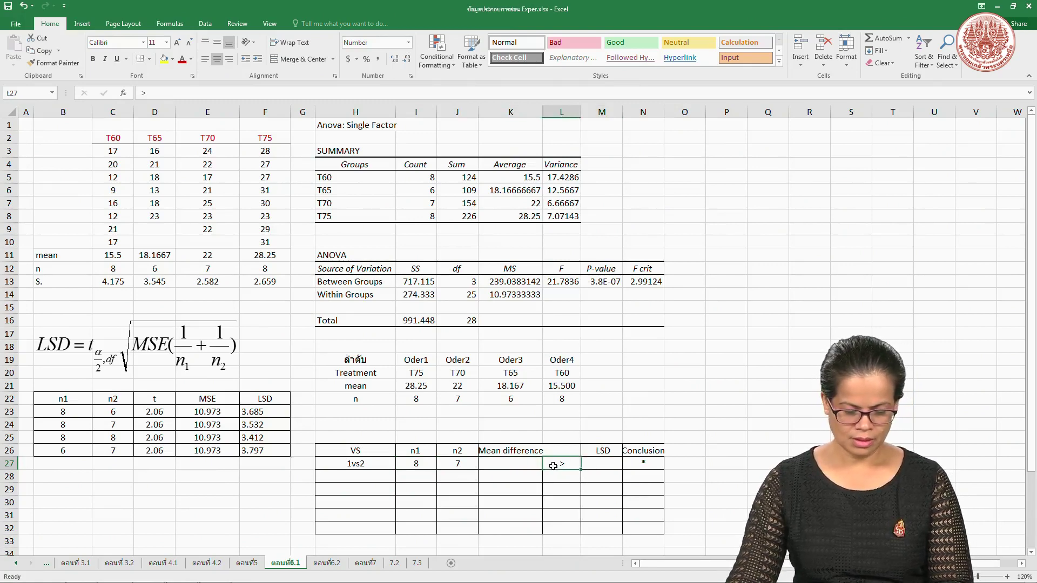
pyautogui.click(547, 487)
pyautogui.click(632, 467)
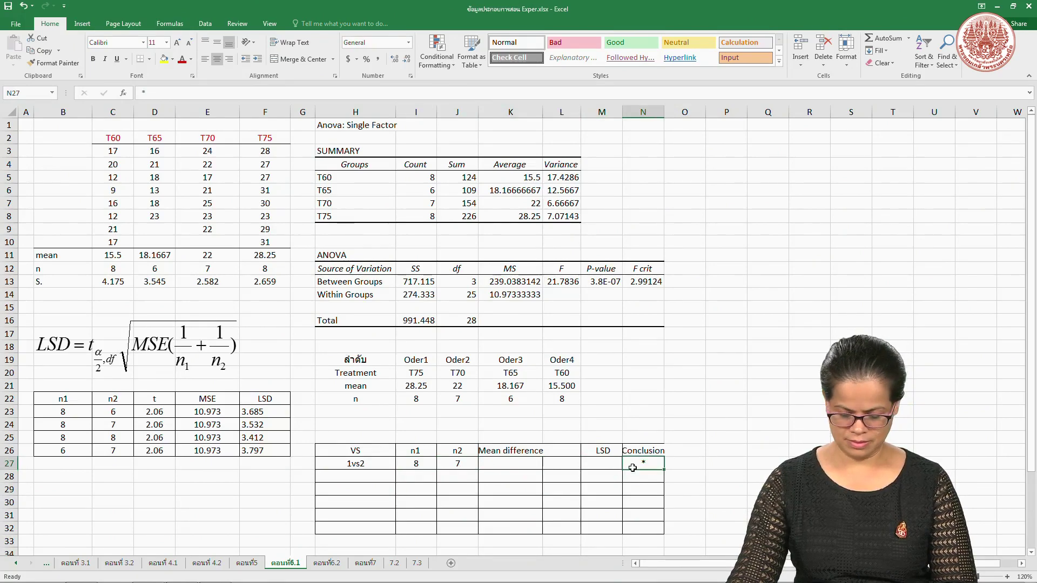
# - Calculate the 1vs2 mean difference in K27 with the formula =I21-J21
pyautogui.click(416, 468)
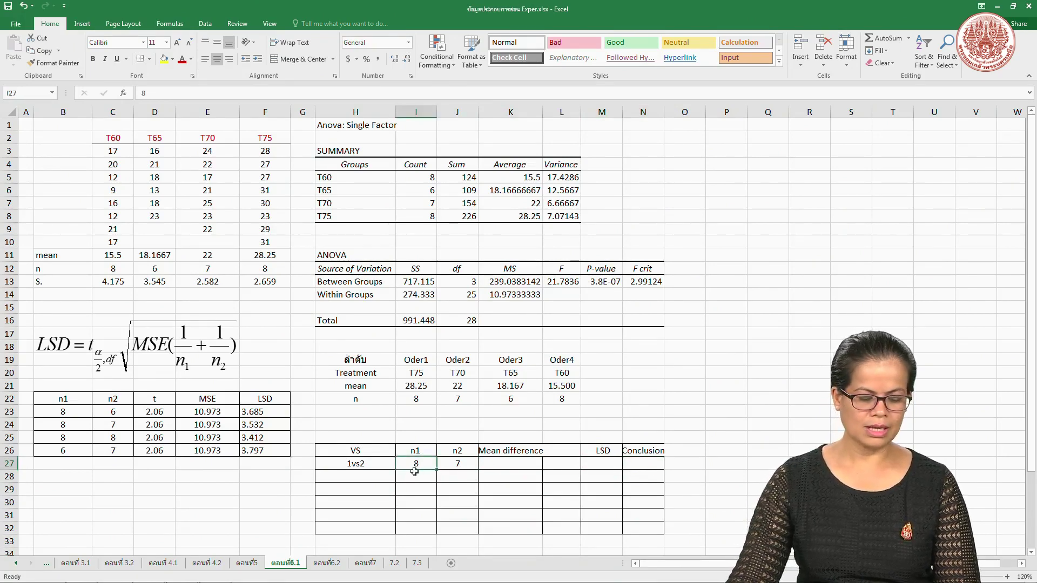
pyautogui.moveTo(423, 396); pyautogui.dragTo(451, 402)
pyautogui.click(495, 466)
pyautogui.doubleClick(495, 465)
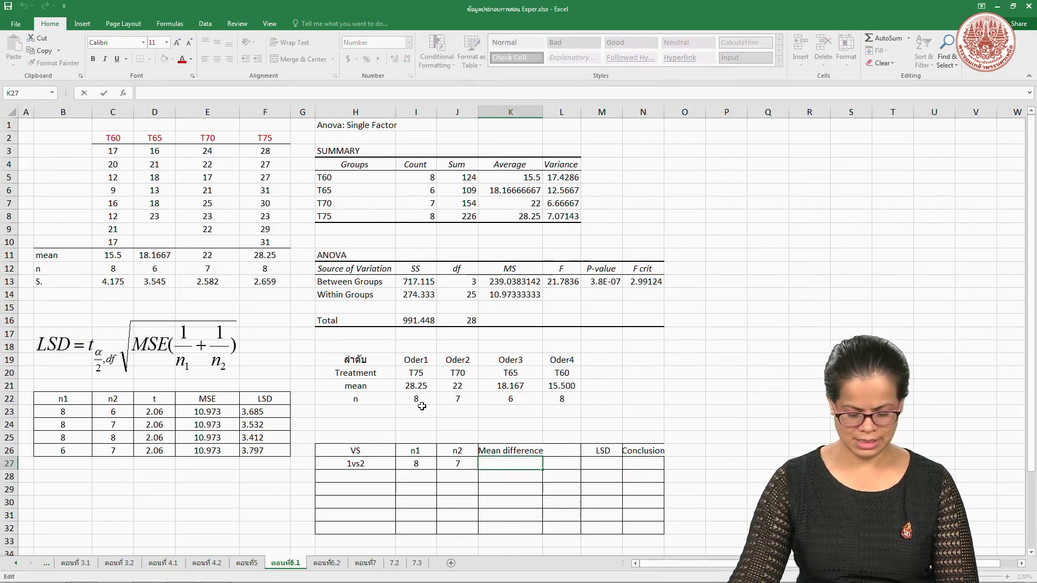
pyautogui.write('=')
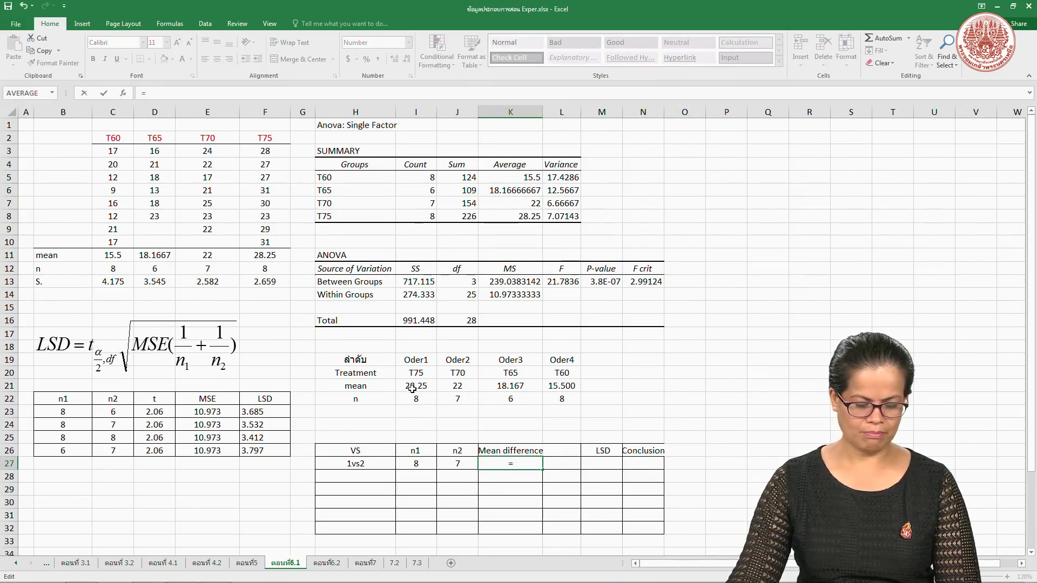
pyautogui.click(410, 386)
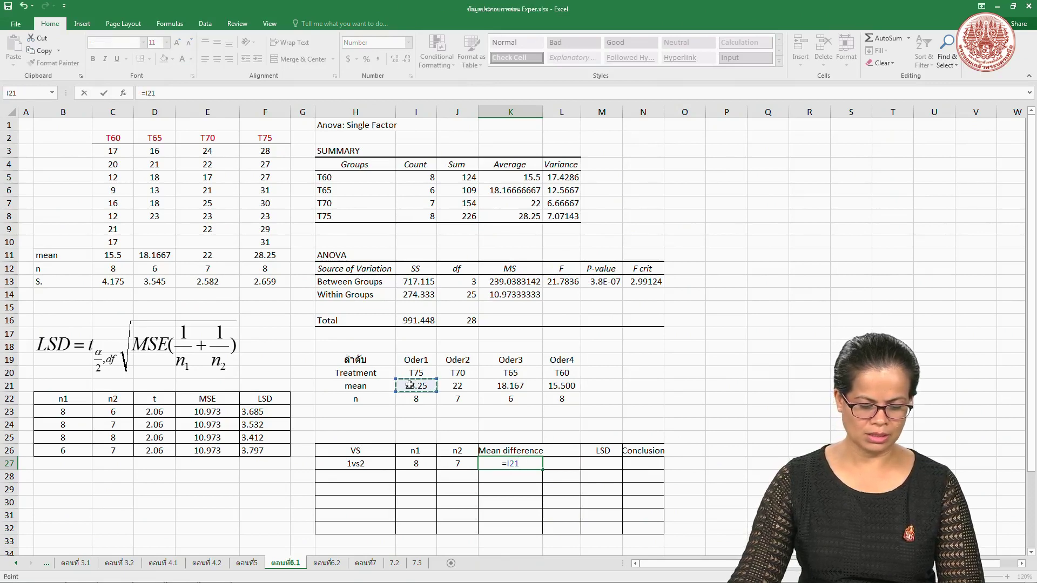
pyautogui.write('-')
pyautogui.click(455, 385)
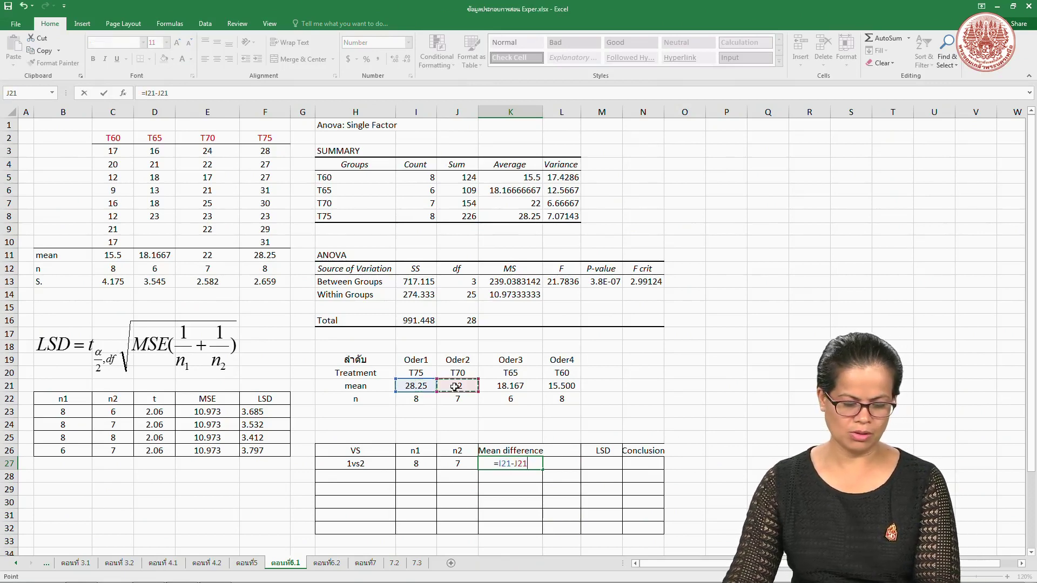
pyautogui.press('Return')
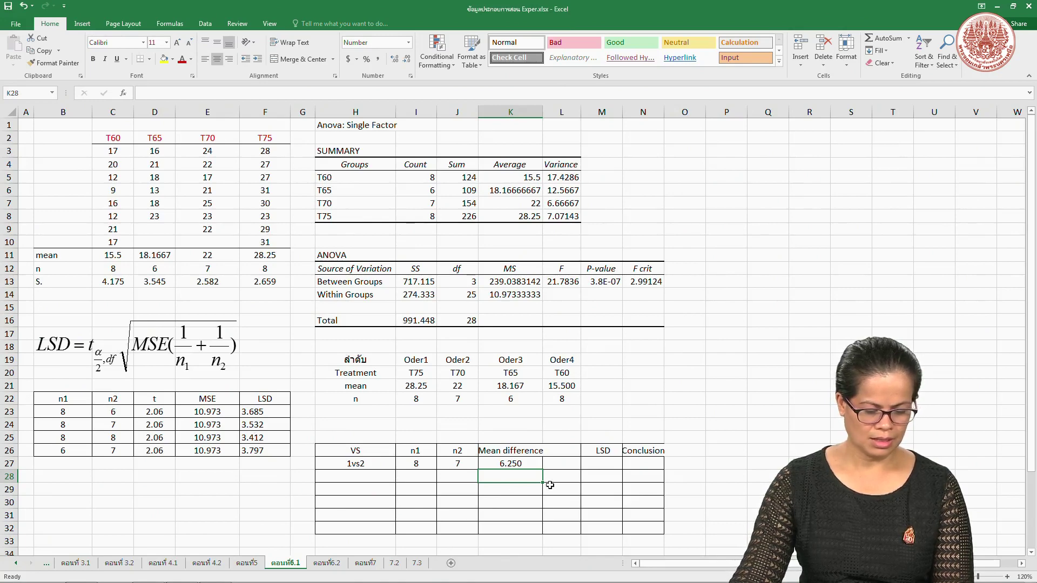
# - Bring the LSD value for sample sizes 8 and 7 into M27 with the formula =F24
pyautogui.click(595, 463)
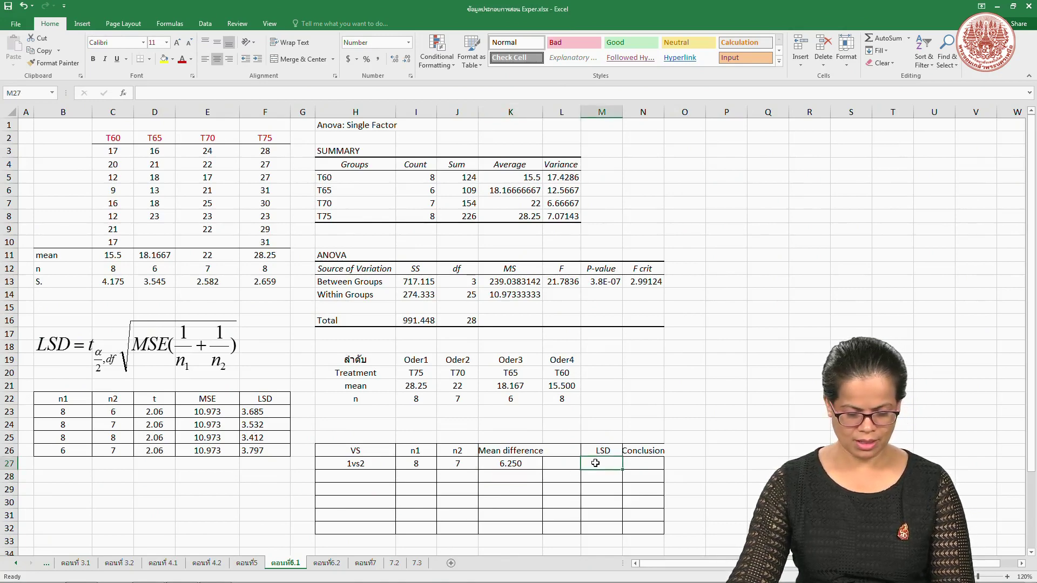
pyautogui.write('=')
pyautogui.click(265, 425)
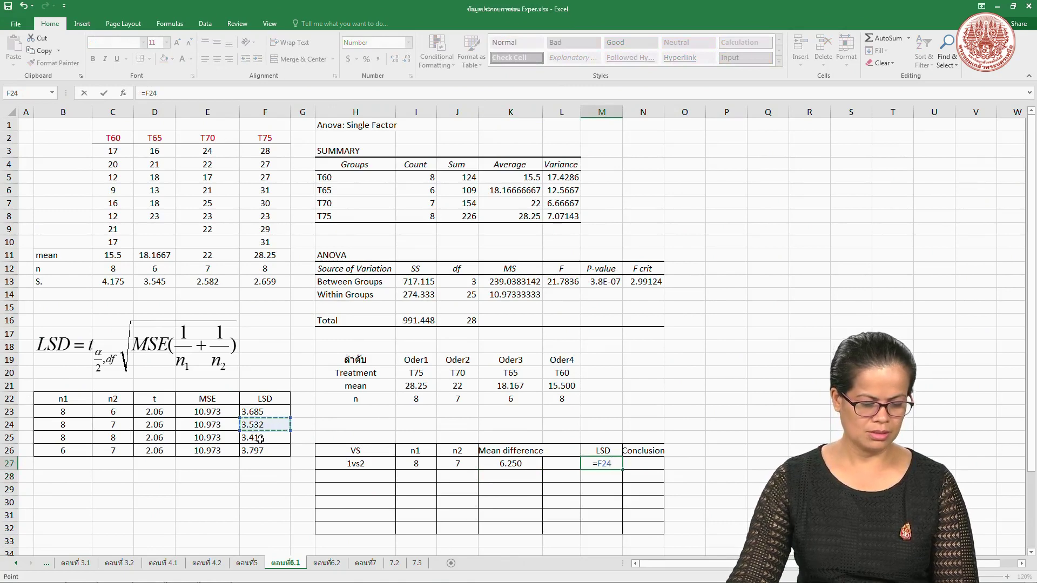
pyautogui.press('Return')
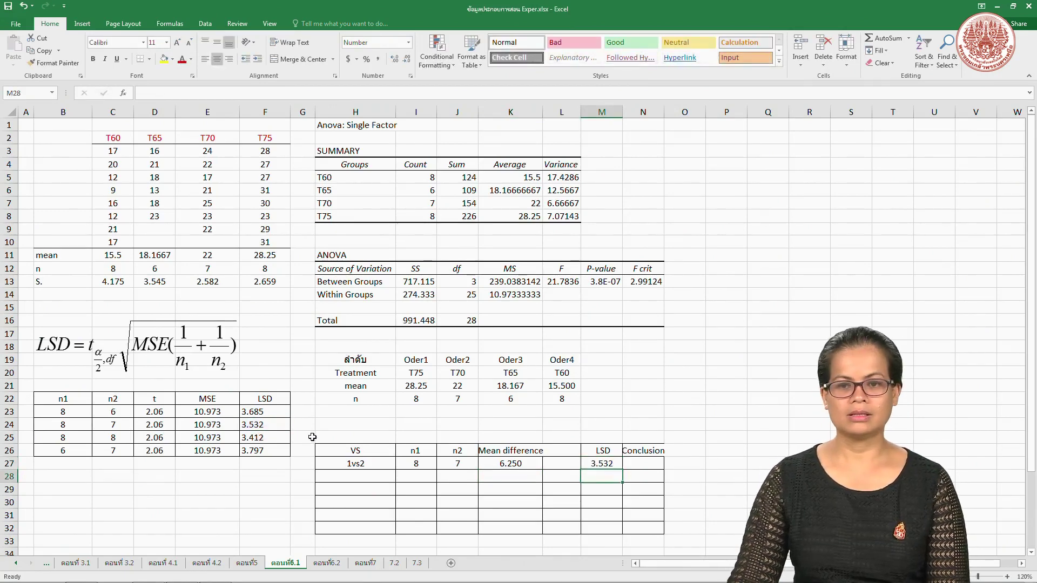
# - Compare the 1vs2 mean difference with its LSD and enter the > sign in L27
pyautogui.click(508, 463)
pyautogui.click(601, 462)
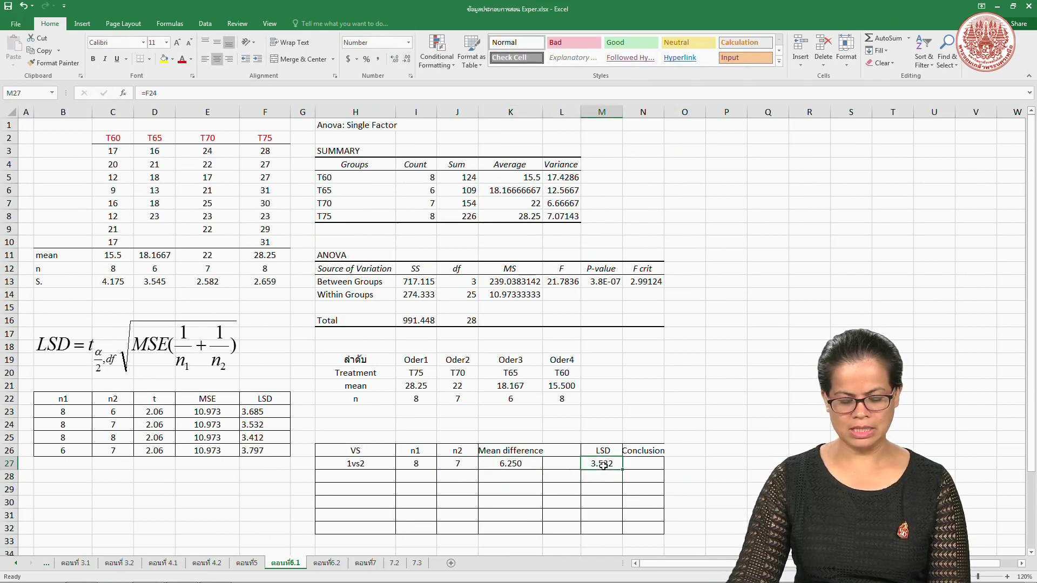
pyautogui.click(560, 467)
pyautogui.write('=')
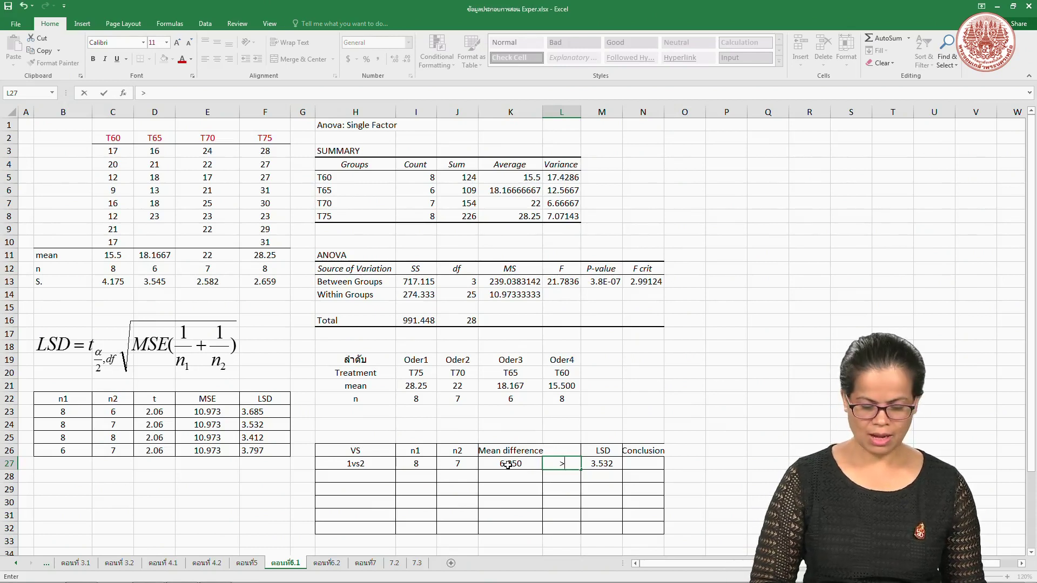
pyautogui.press('Return')
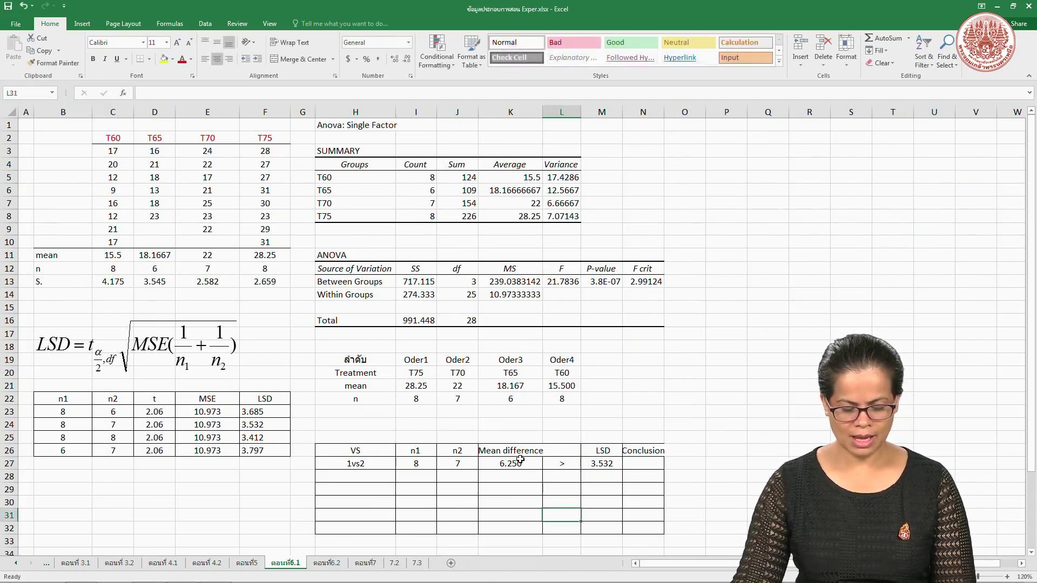
# - Enter * as the 1vs2 conclusion in N27 and auto-fit the width of column N
pyautogui.click(535, 463)
pyautogui.click(598, 463)
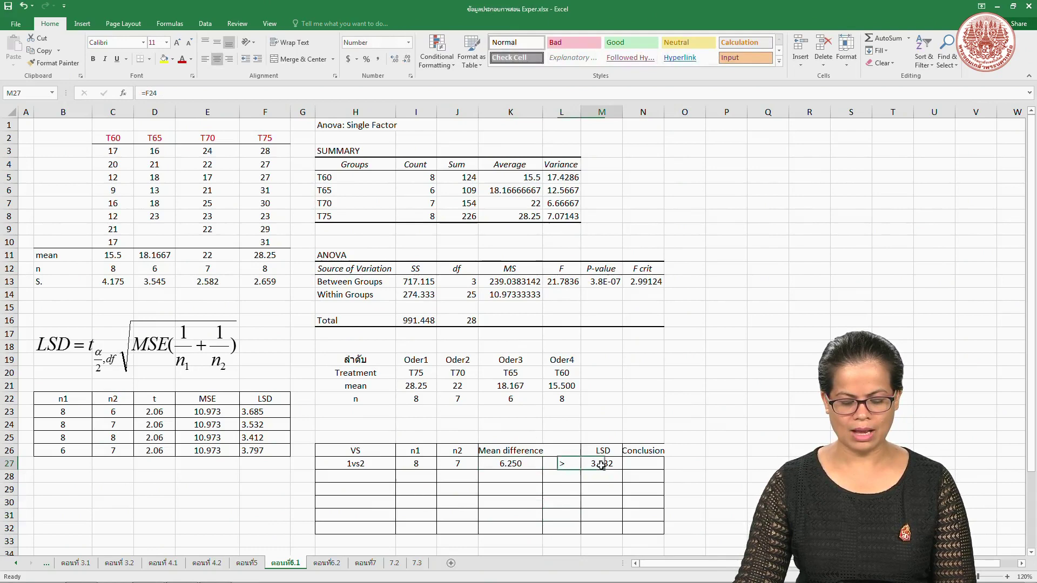
pyautogui.click(637, 465)
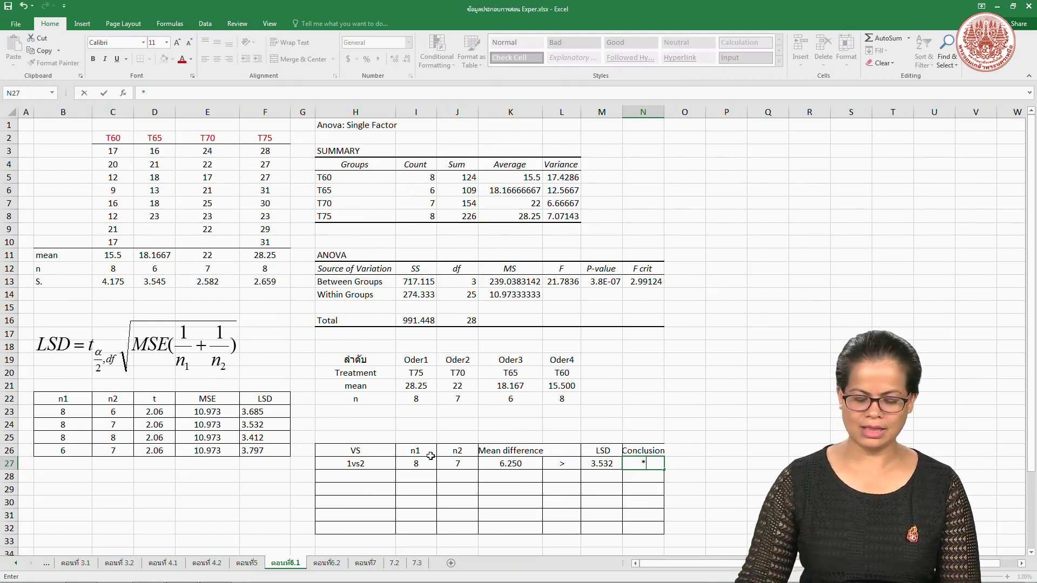
pyautogui.click(651, 421)
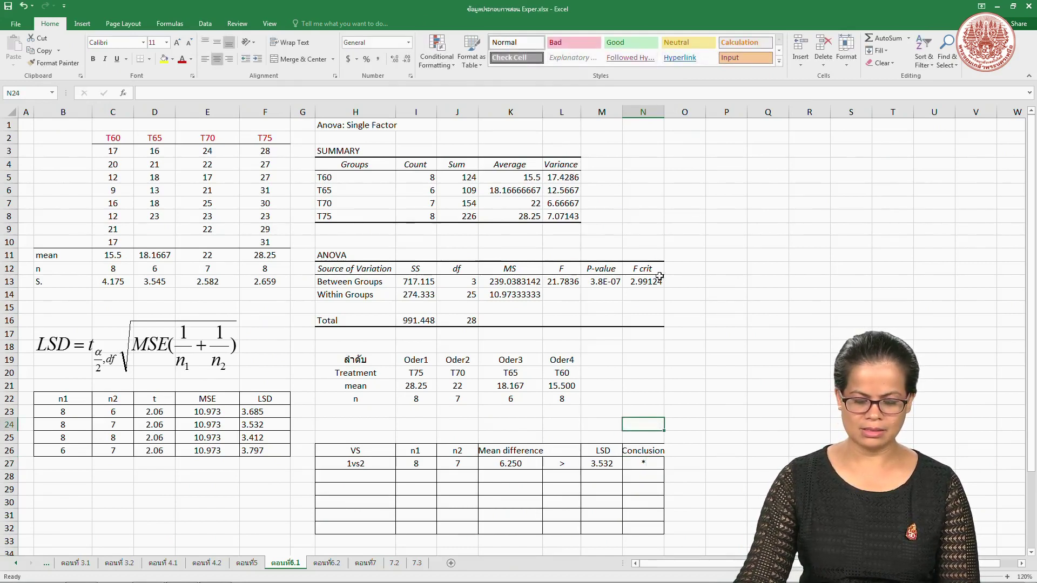
pyautogui.doubleClick(664, 118)
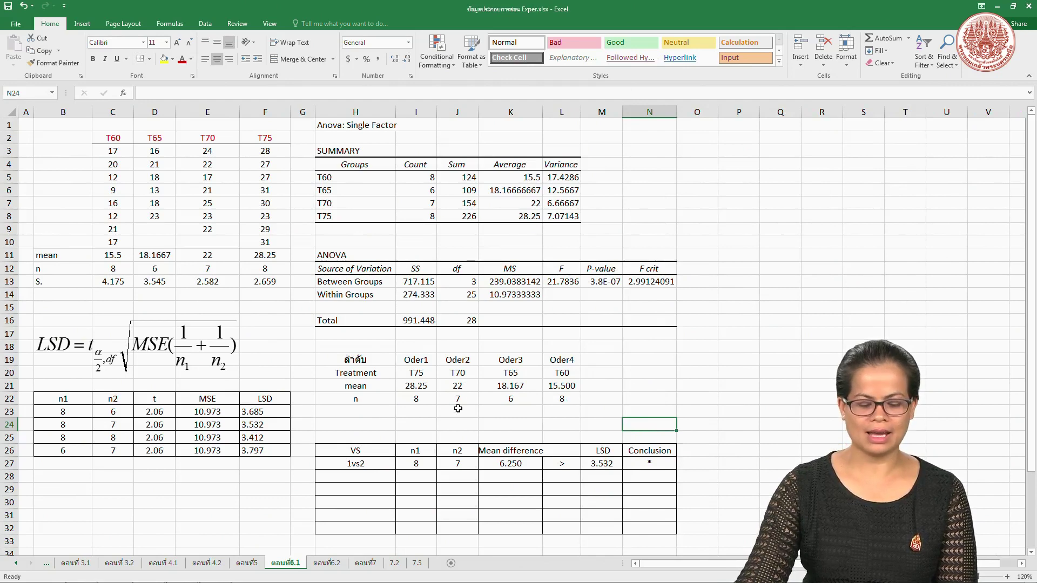
# - Enter the grouping letters a under Oder1 in I23 and b under Oder2 in J23
pyautogui.click(422, 402)
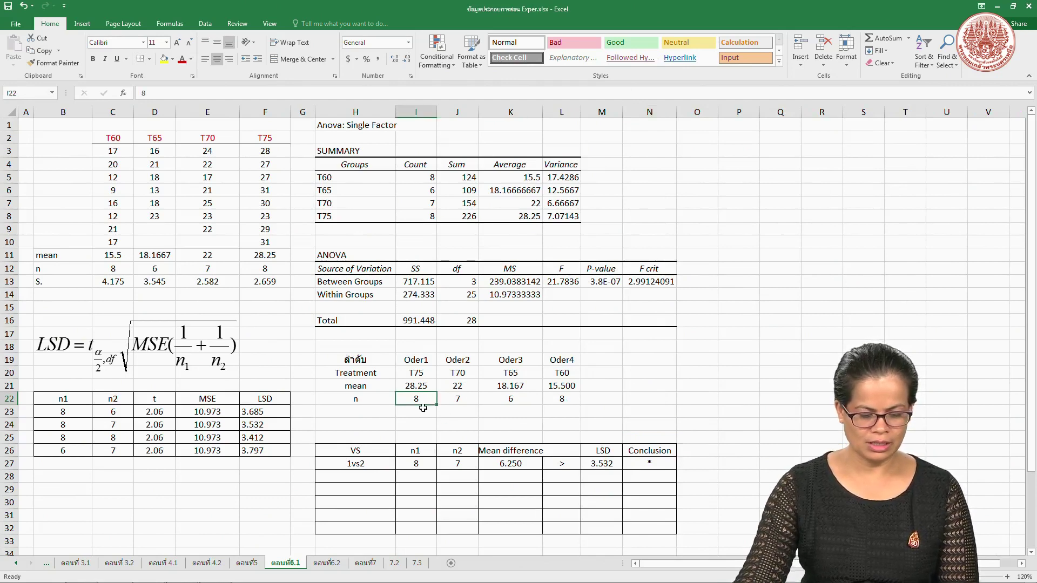
pyautogui.click(423, 409)
pyautogui.write('a')
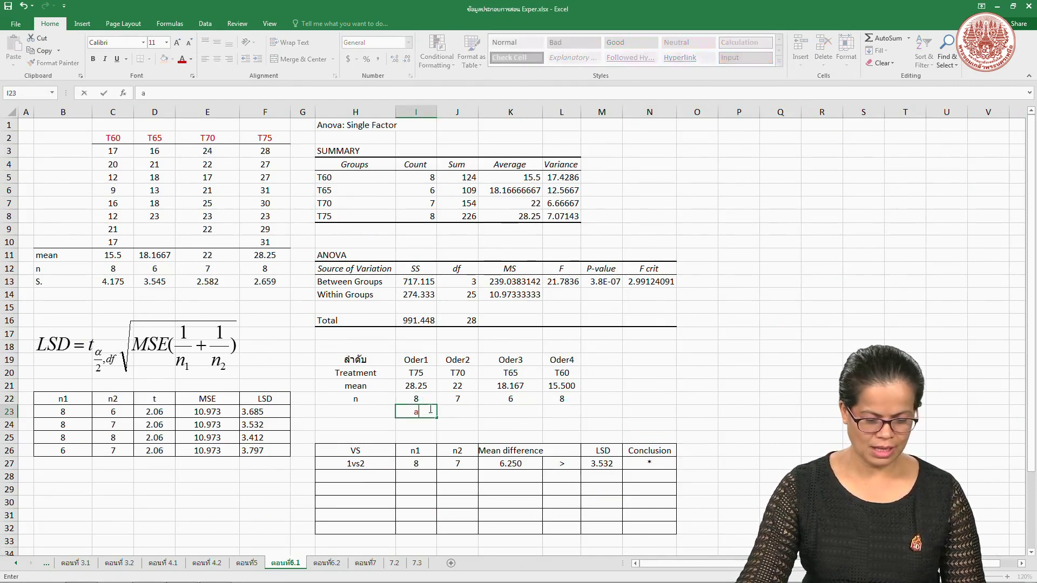
pyautogui.click(457, 412)
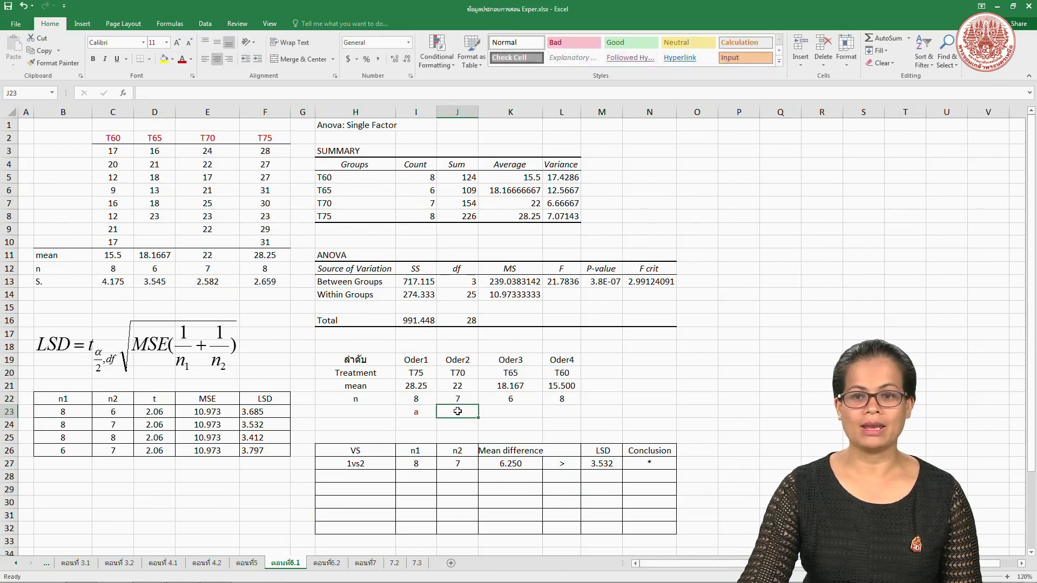
pyautogui.write('b')
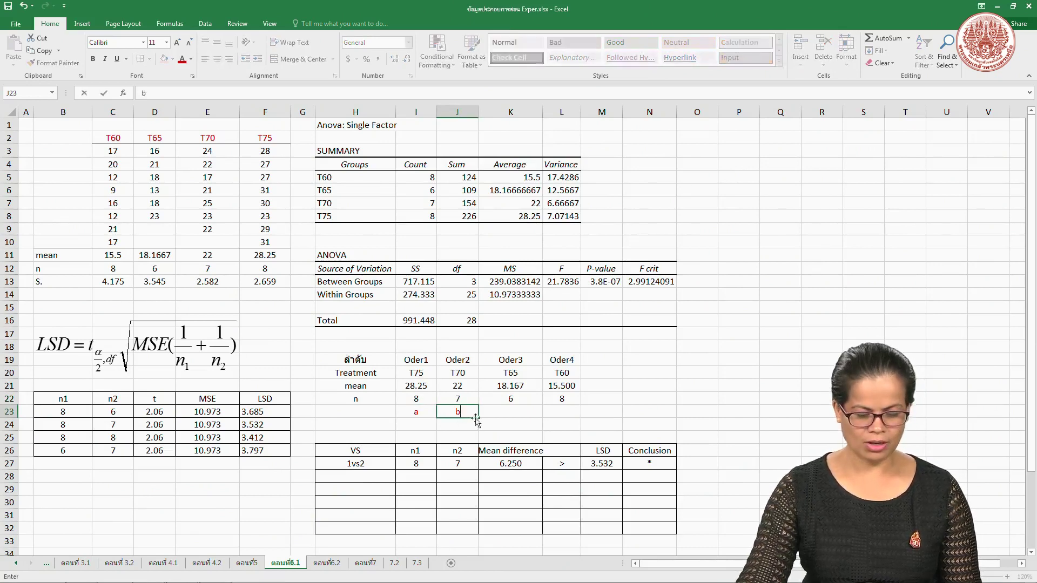
pyautogui.click(502, 414)
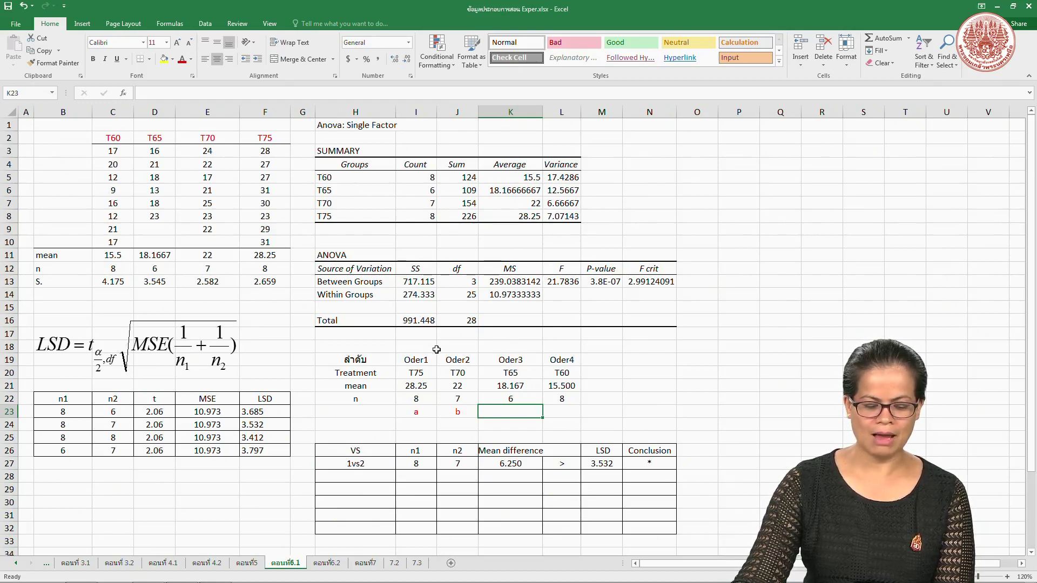
# - Start the next comparison row with 2vs3 in H28 and the sample sizes 7 in I28 and 6 in J28
pyautogui.click(363, 476)
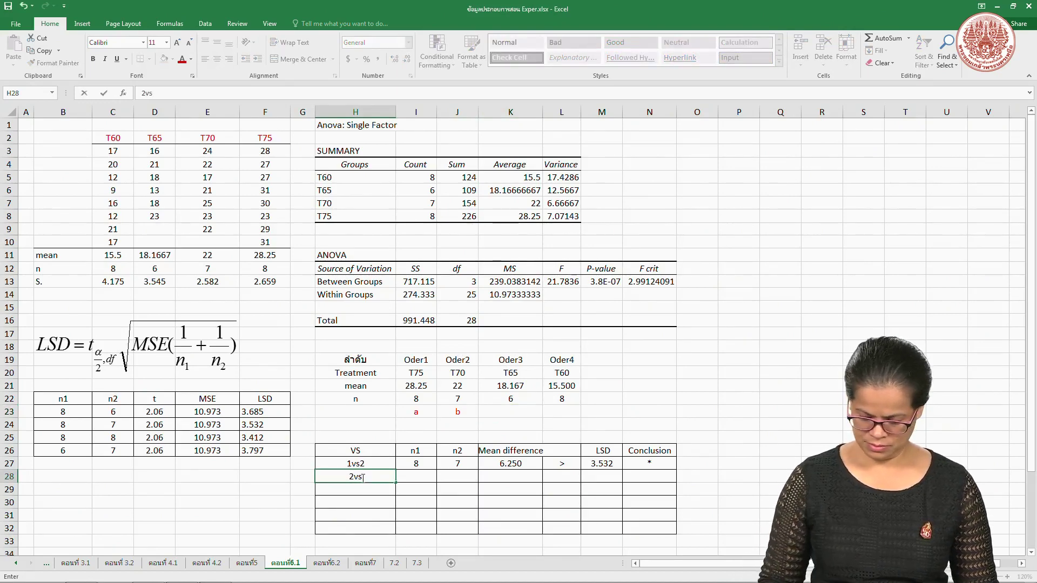
pyautogui.click(415, 477)
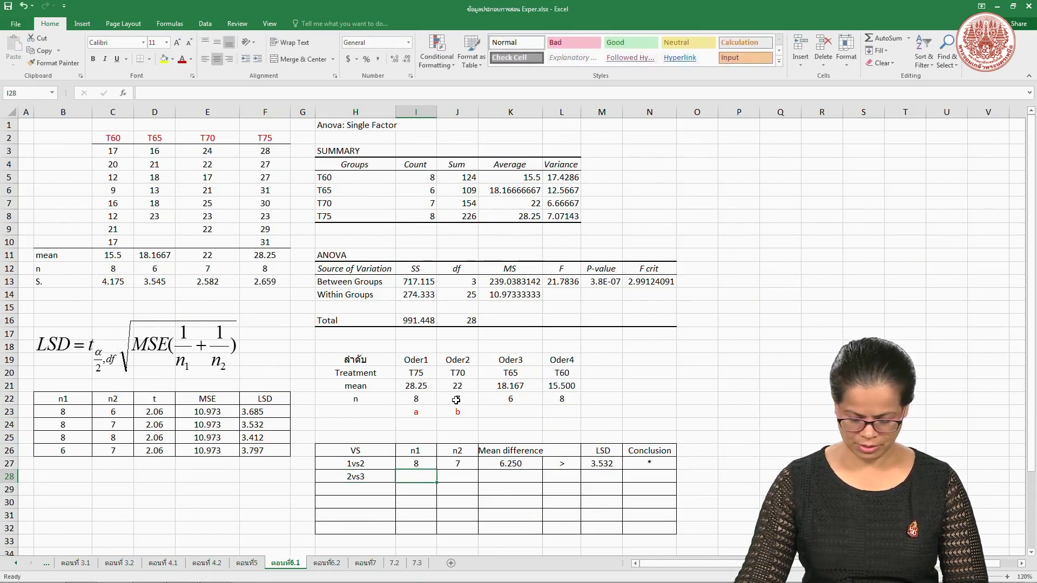
pyautogui.write('7')
pyautogui.click(468, 477)
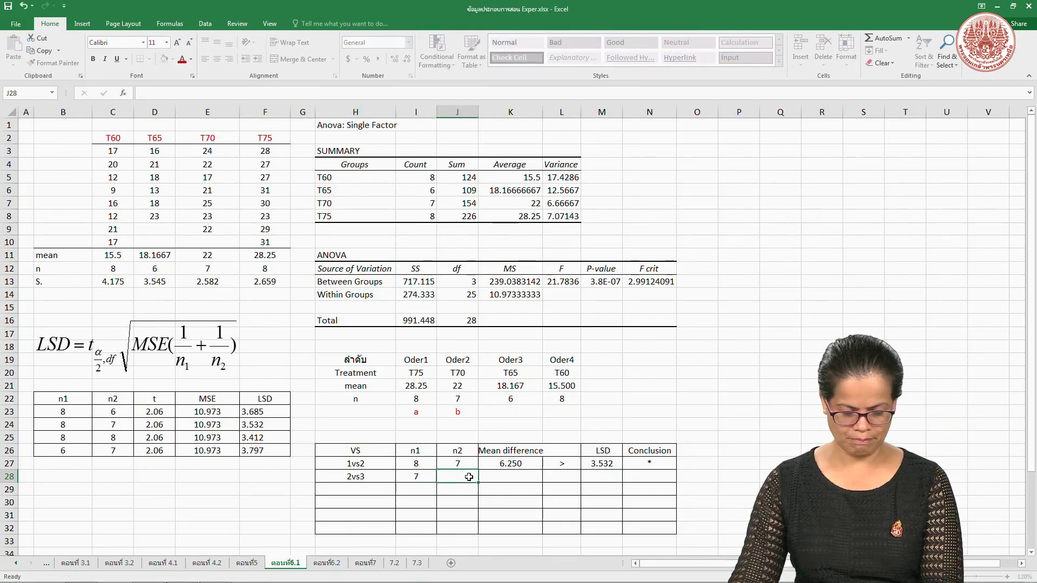
pyautogui.write('6')
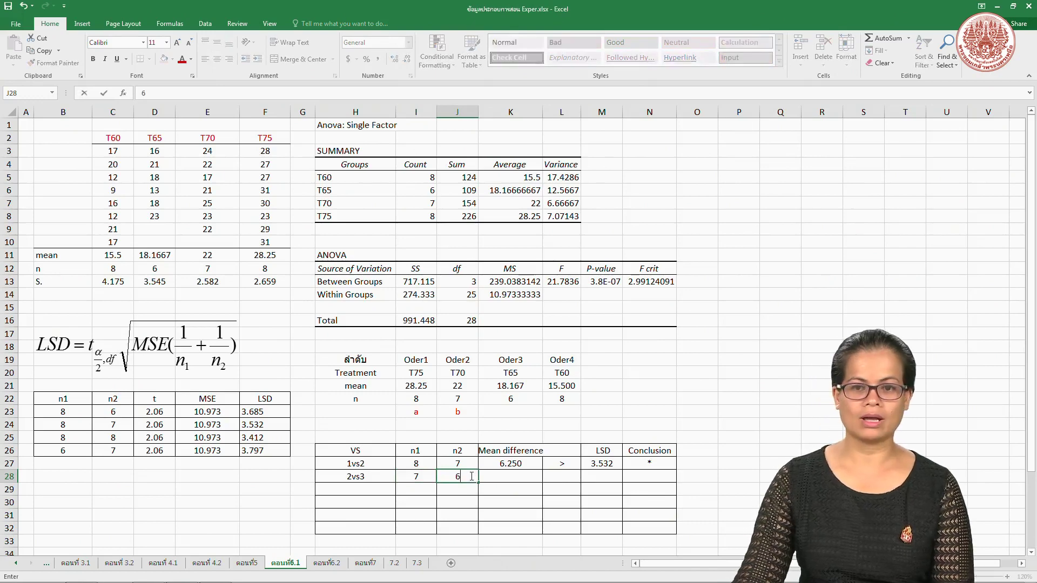
# - Calculate the 2vs3 mean difference in K28 by subtracting the Oder3 mean in K21 from the Oder2 mean in J21
pyautogui.click(491, 479)
pyautogui.write('=')
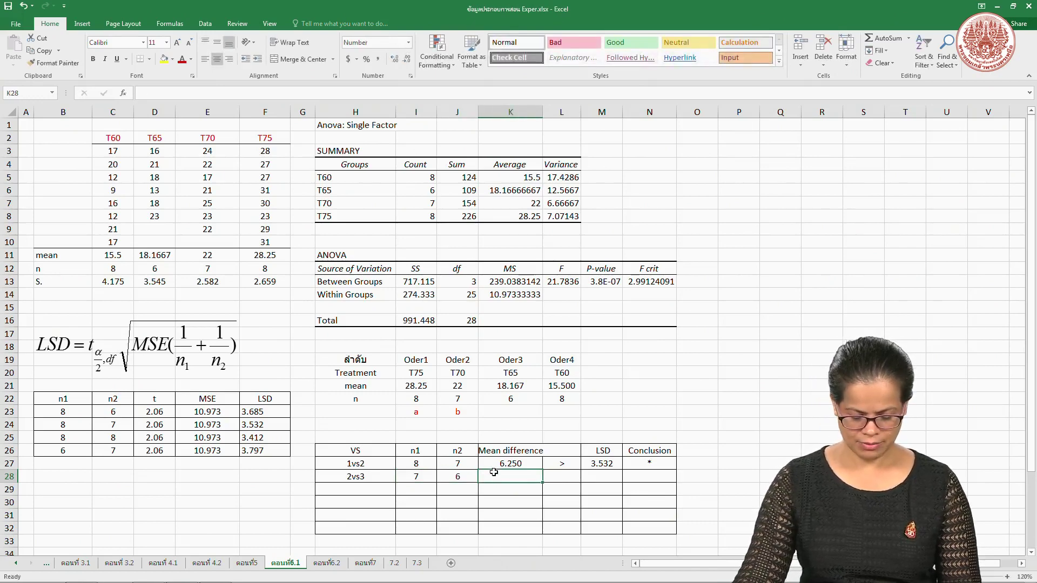
pyautogui.click(451, 385)
pyautogui.write('-')
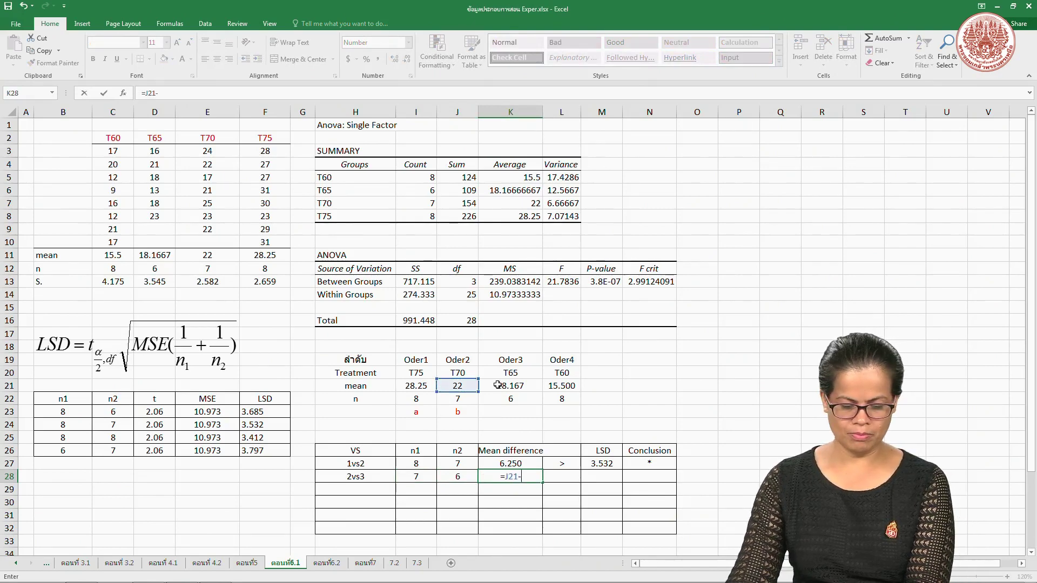
pyautogui.click(499, 386)
pyautogui.press('Return')
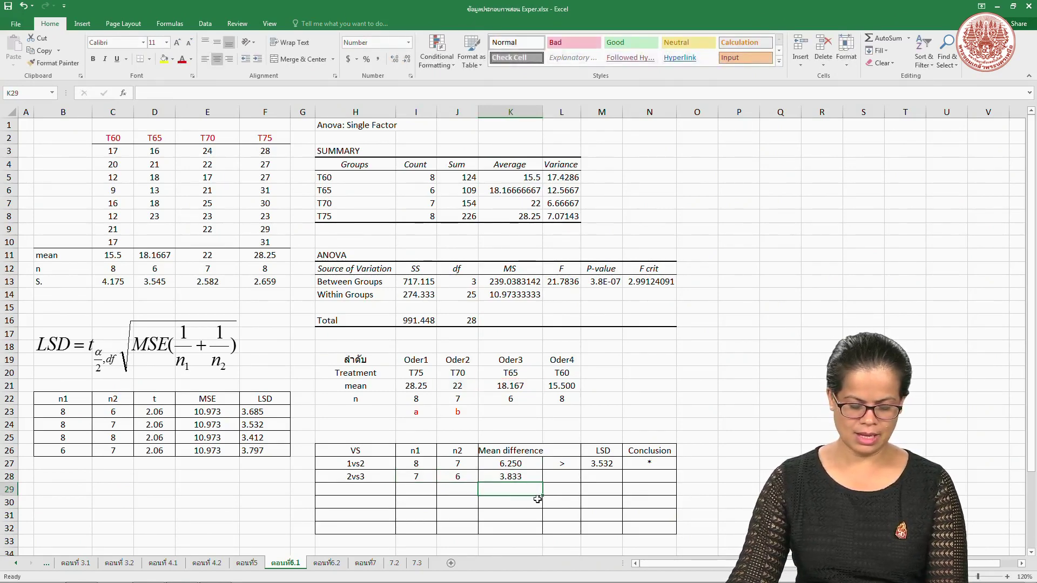
# - Bring the LSD value for sample sizes 6 and 7 into M28 with the formula =F26
pyautogui.click(599, 476)
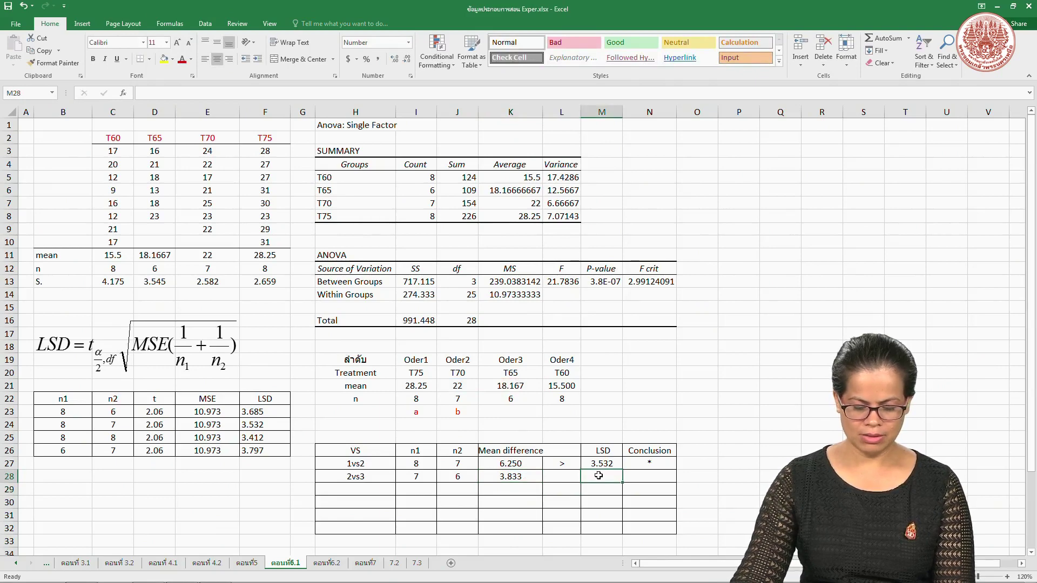
pyautogui.write('=')
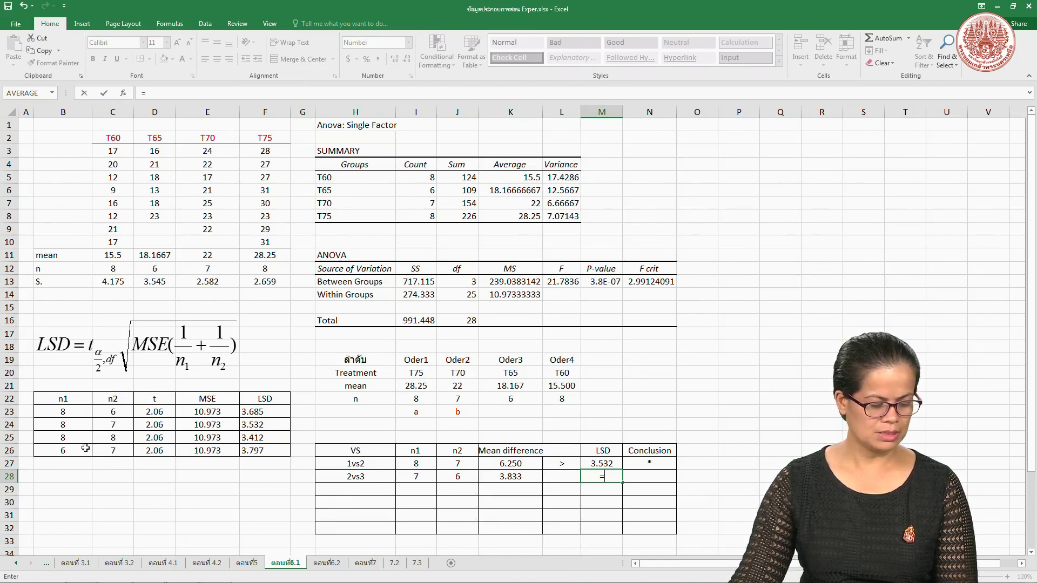
pyautogui.click(249, 450)
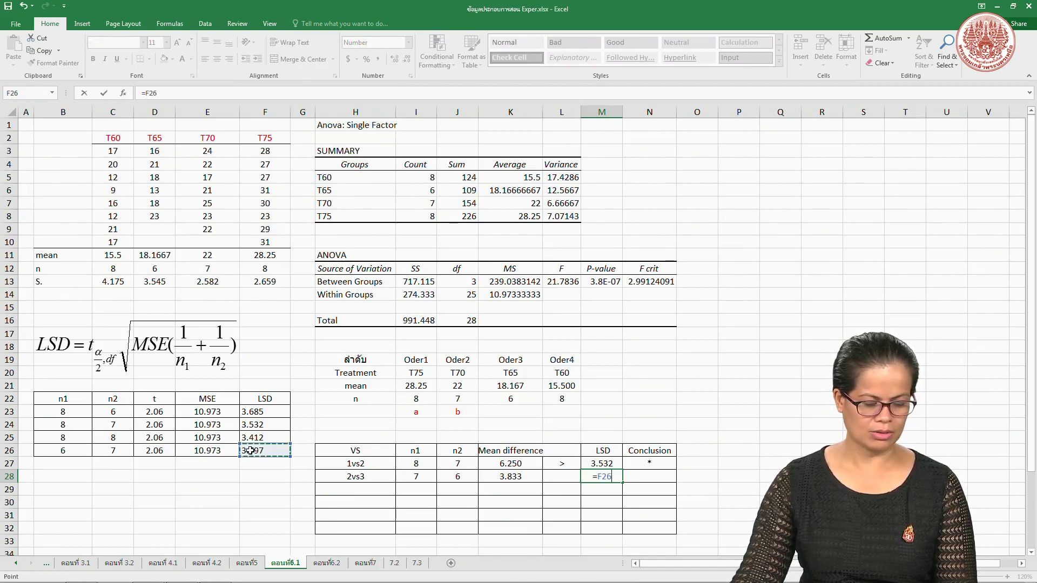
pyautogui.press('Return')
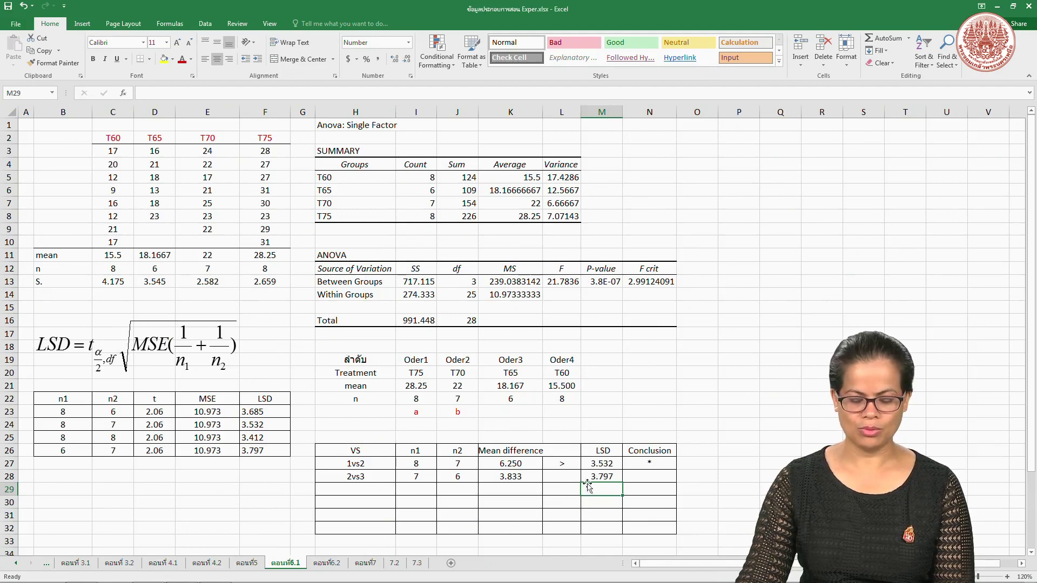
# - Fill the > comparison sign from L27 down to L28 for the 2vs3 row
pyautogui.click(561, 477)
pyautogui.click(562, 463)
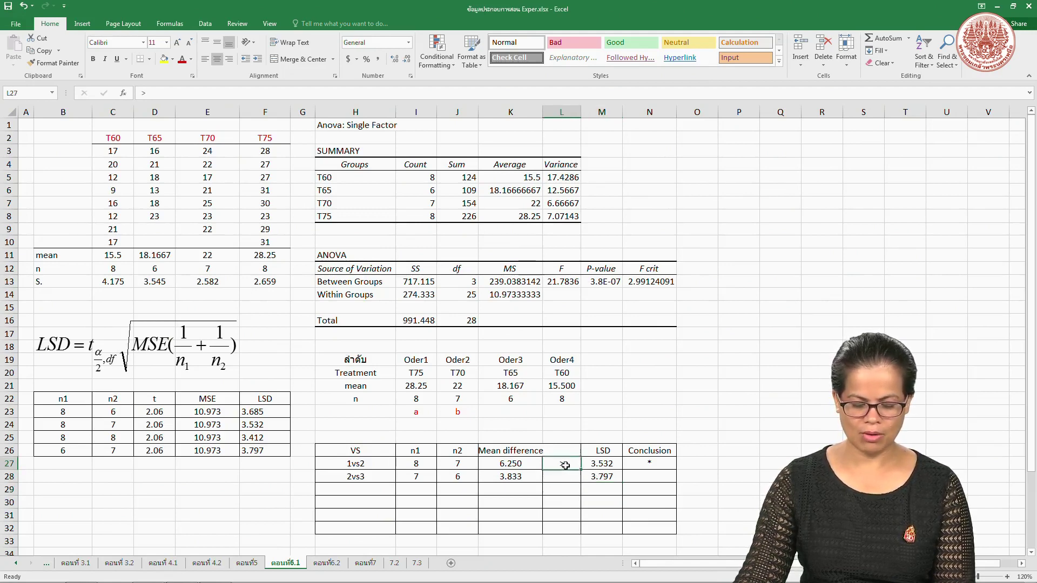
pyautogui.moveTo(580, 469); pyautogui.dragTo(580, 482)
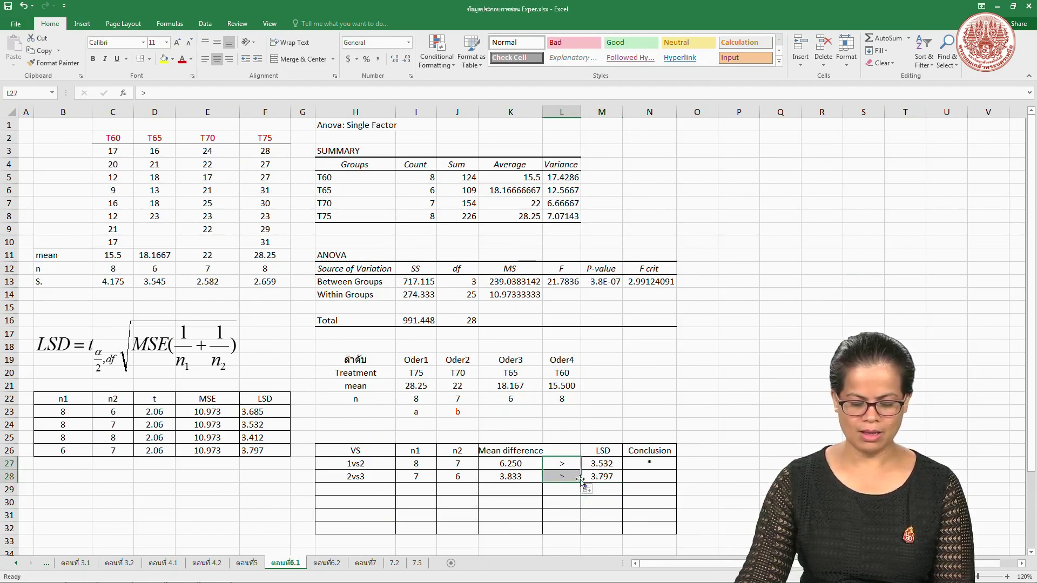
pyautogui.click(642, 475)
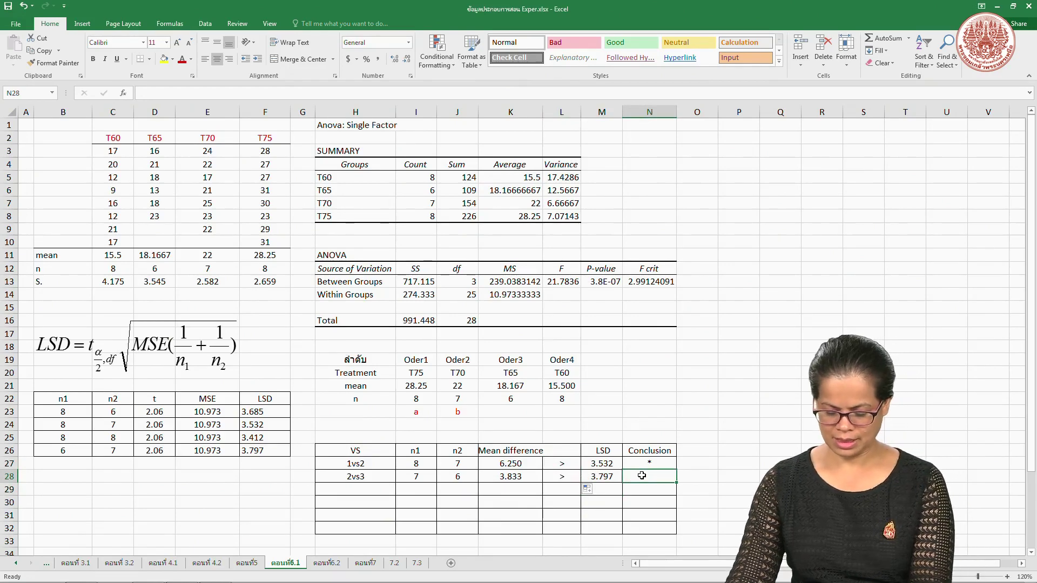
# - Mark the 2vs3 comparison with * in N28 and assign the grouping letter c to Oder3 in K23
pyautogui.write('*')
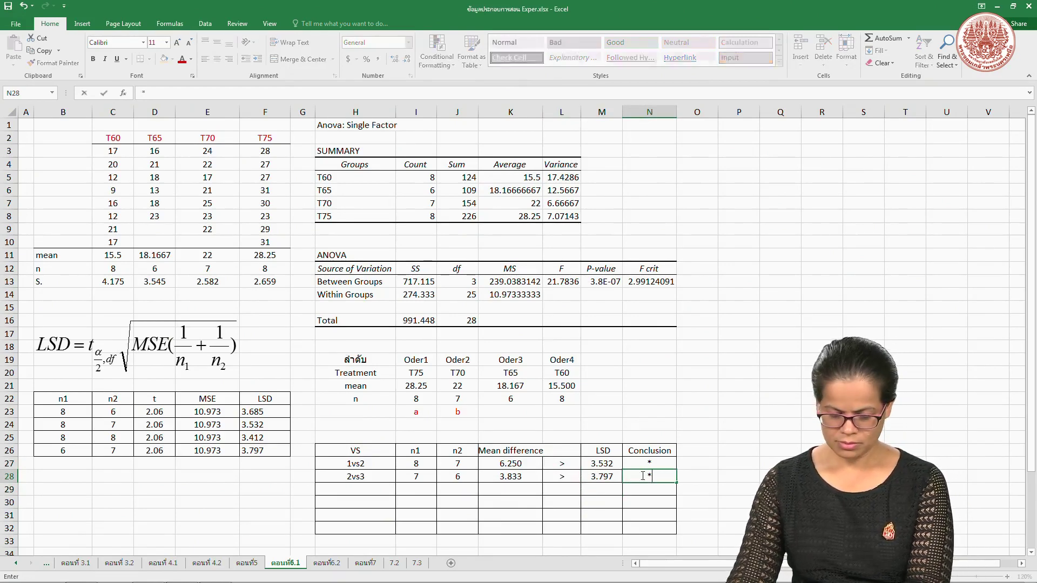
pyautogui.click(650, 498)
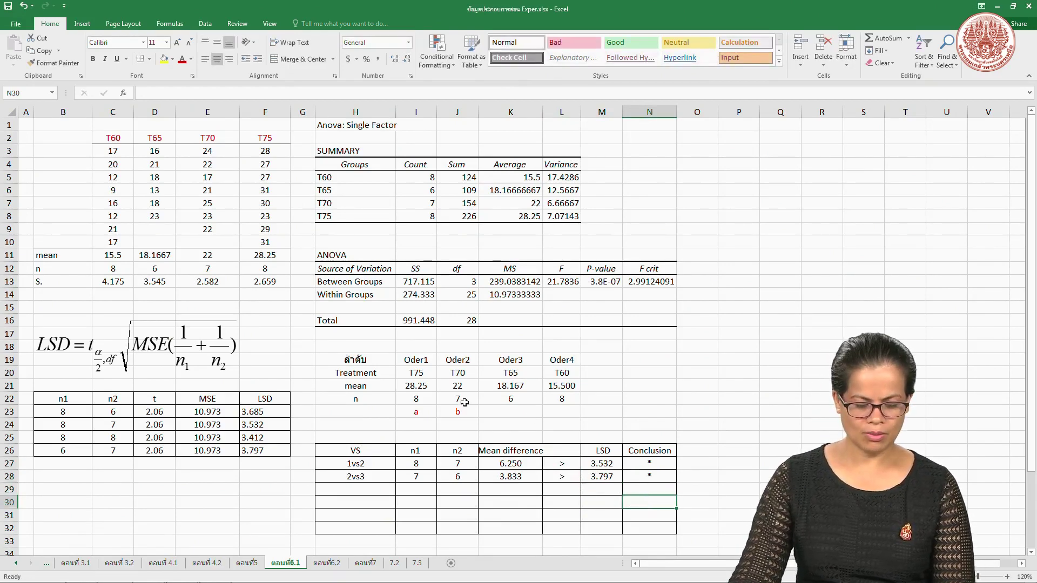
pyautogui.click(419, 413)
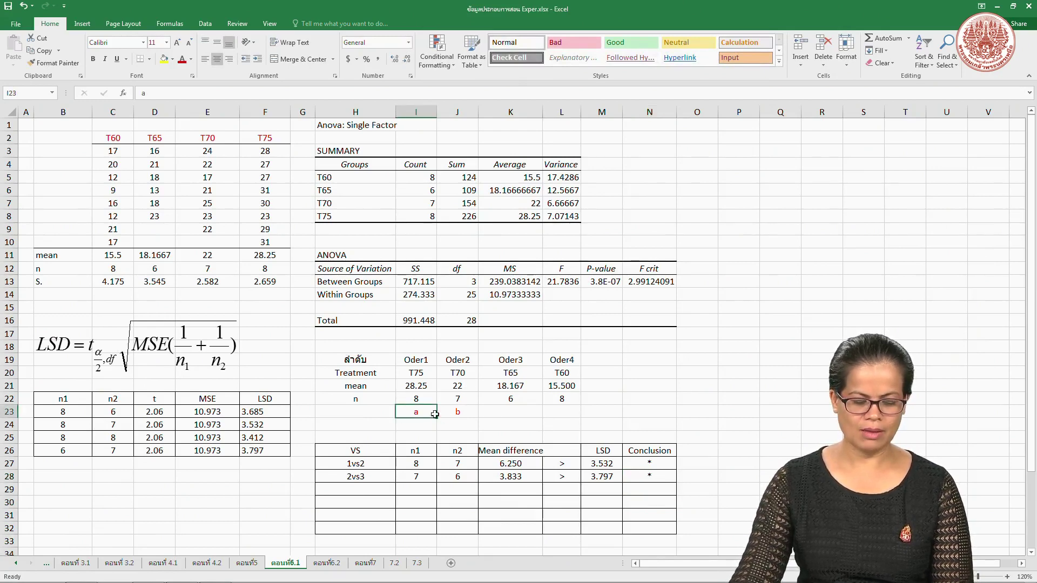
pyautogui.click(455, 414)
pyautogui.click(506, 415)
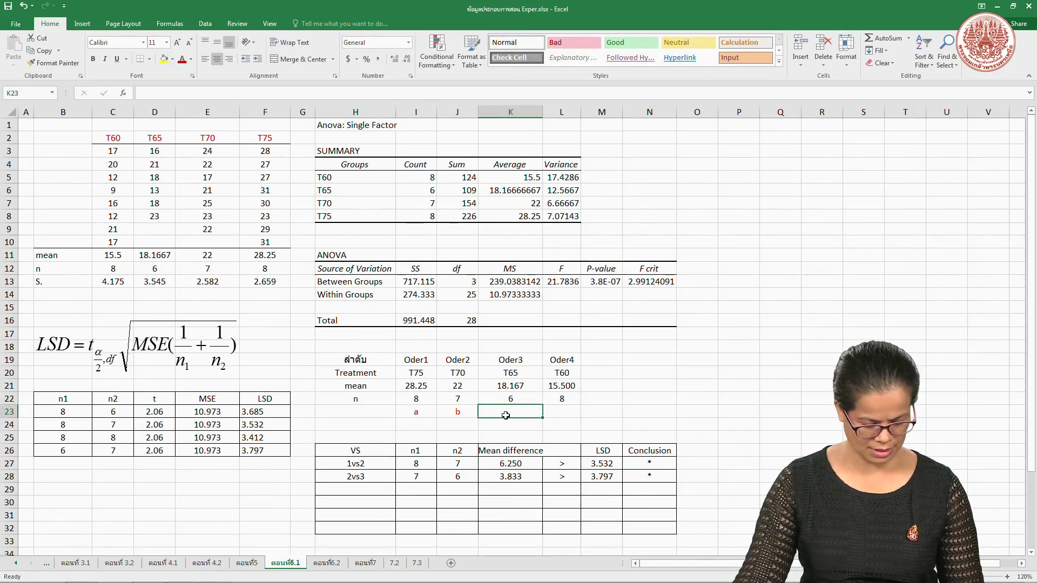
pyautogui.write('c')
pyautogui.click(530, 430)
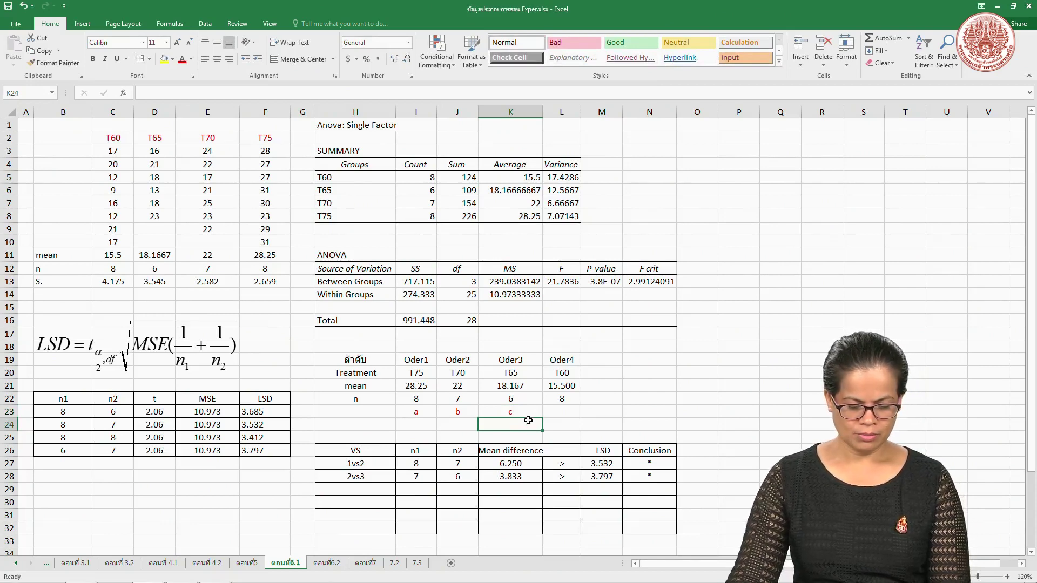
# - Start the next comparison row with 3vs4 in H29 and the sample sizes 6 in I29 and 8 in J29
pyautogui.moveTo(509, 360); pyautogui.dragTo(556, 360)
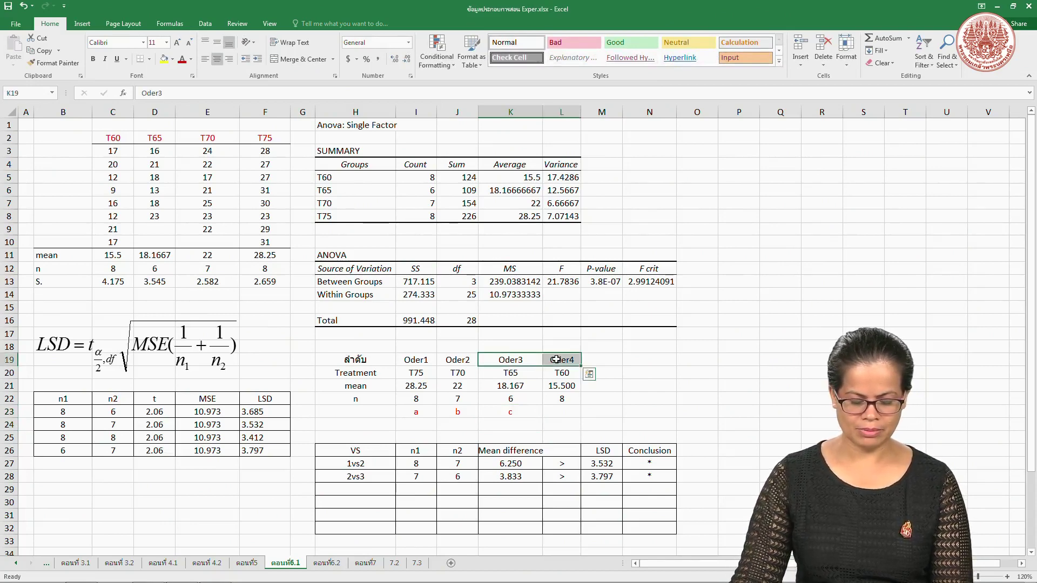
pyautogui.click(373, 490)
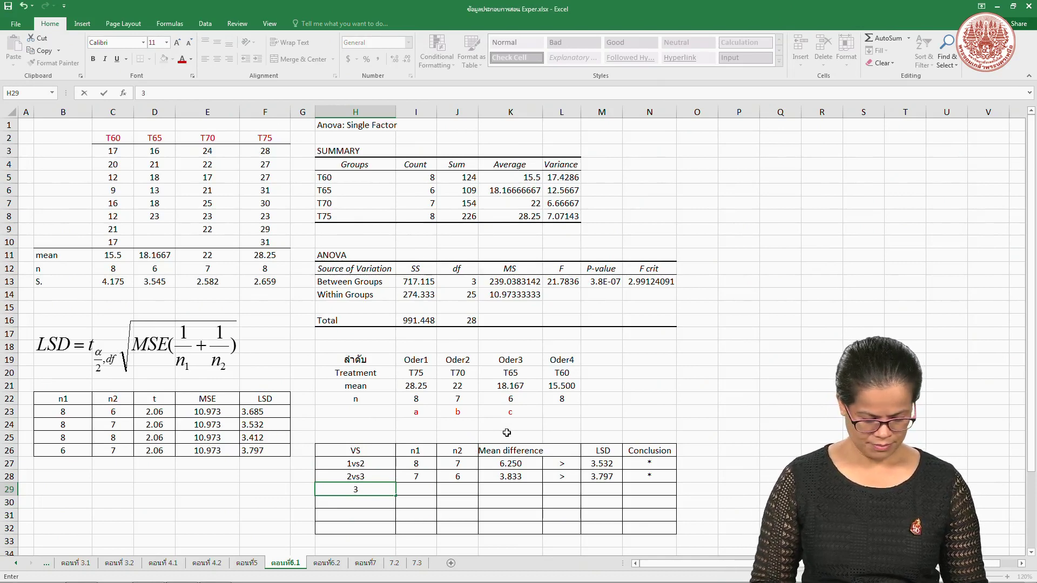
pyautogui.write('3vs4')
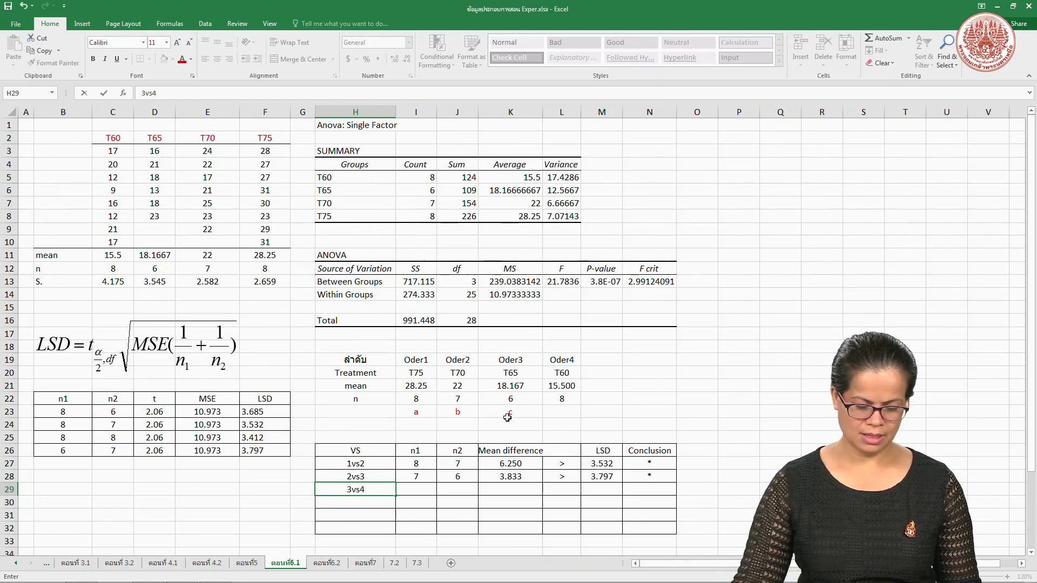
pyautogui.click(417, 490)
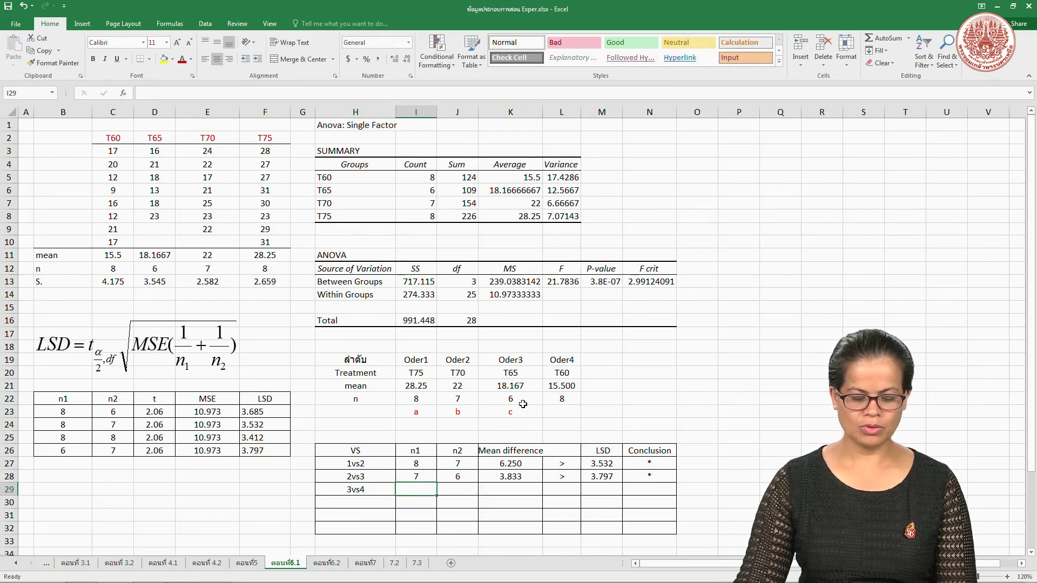
pyautogui.moveTo(522, 404); pyautogui.dragTo(551, 396)
pyautogui.click(411, 484)
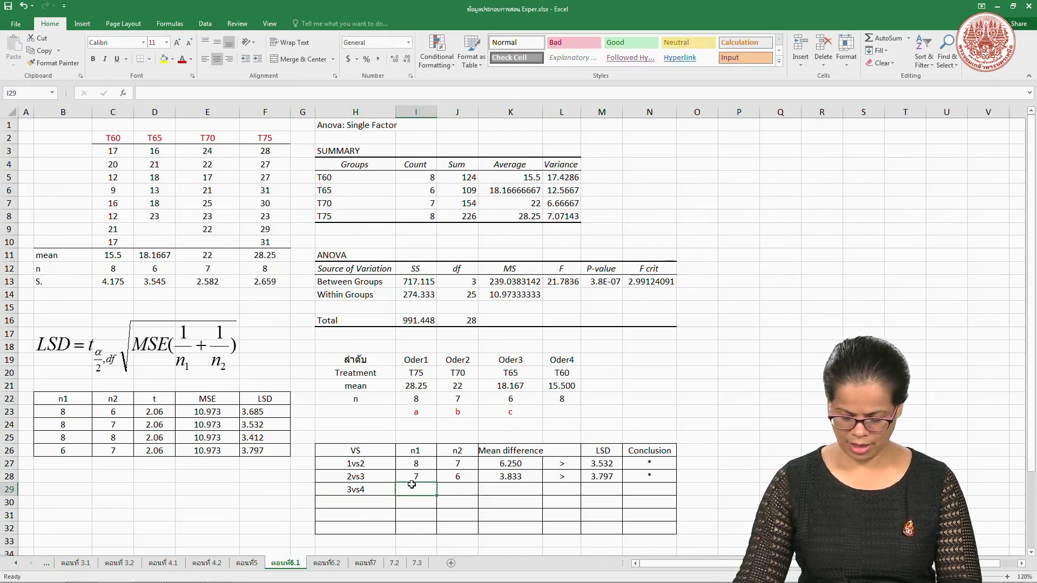
pyautogui.write('6')
pyautogui.click(447, 488)
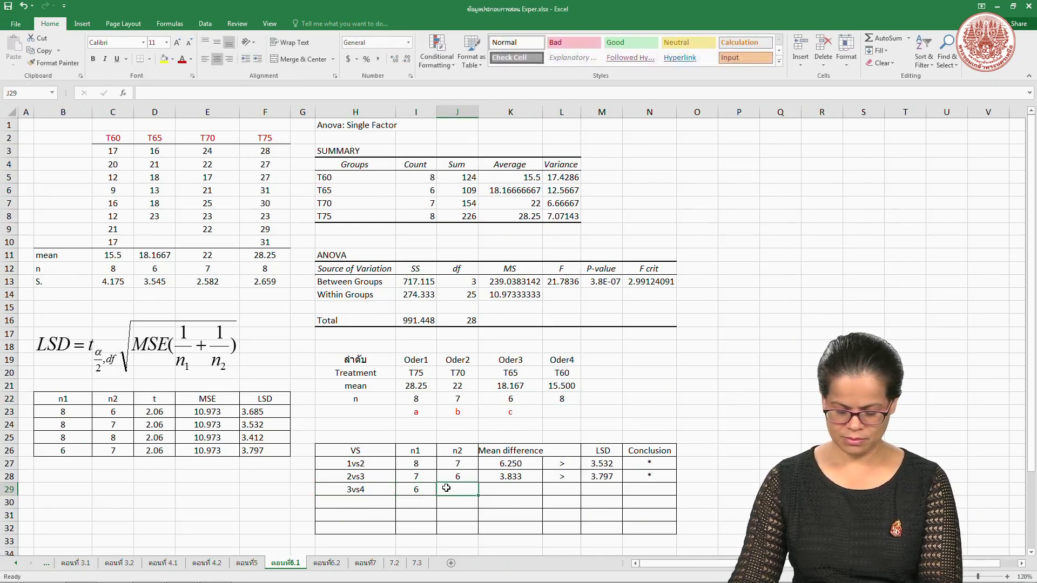
pyautogui.write('8')
# - Calculate the 3vs4 mean difference in K29 by subtracting the Oder4 mean in L21 from the Oder3 mean in K21
pyautogui.click(504, 488)
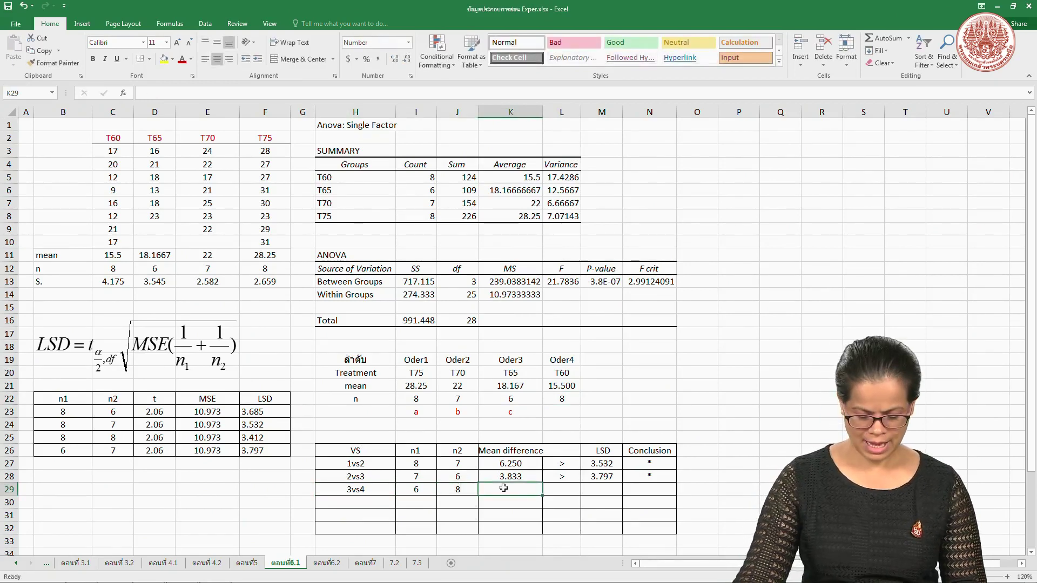
pyautogui.write('=')
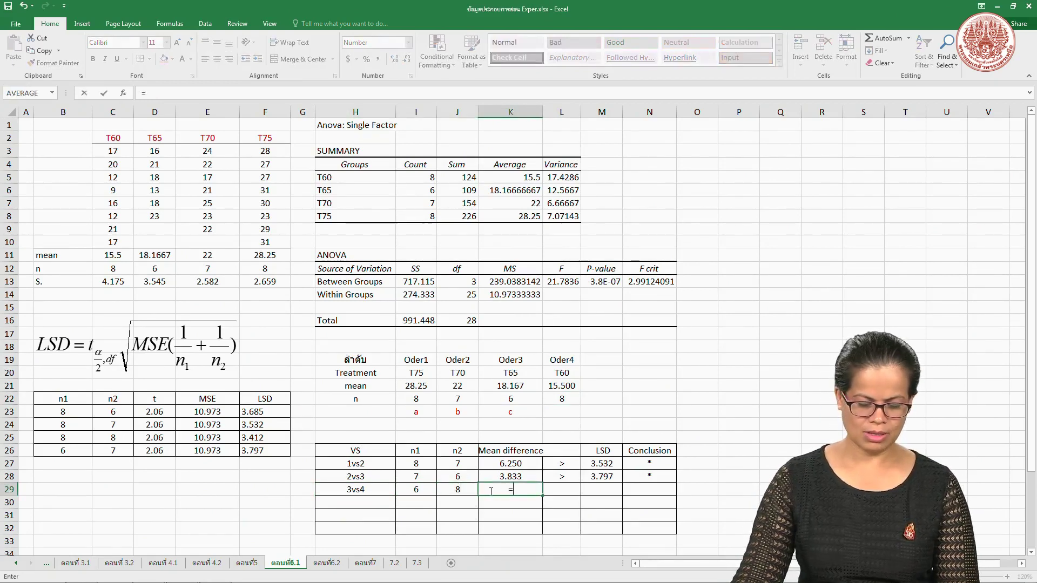
pyautogui.click(494, 386)
pyautogui.write('-')
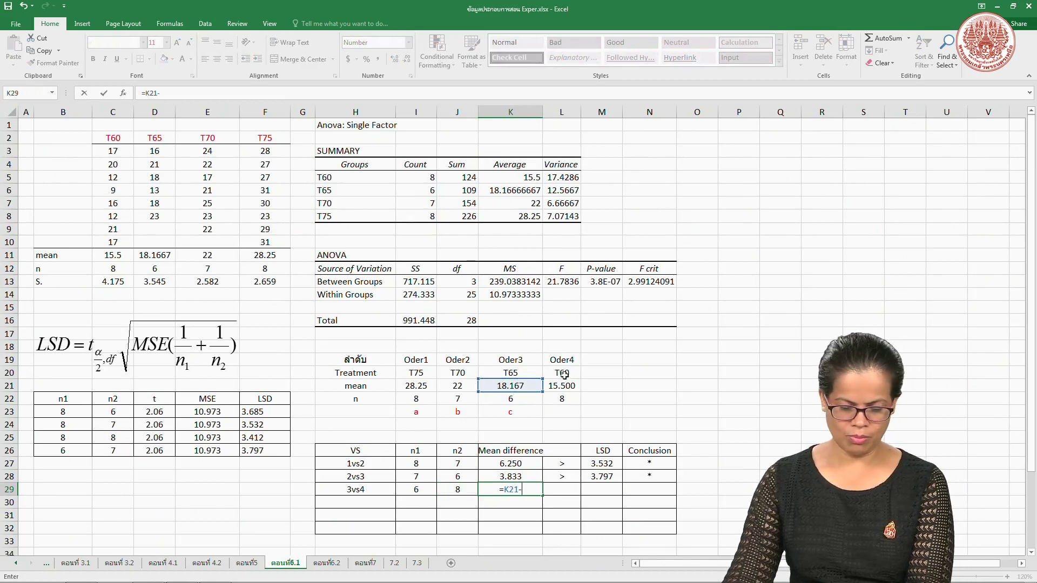
pyautogui.click(564, 385)
pyautogui.press('Return')
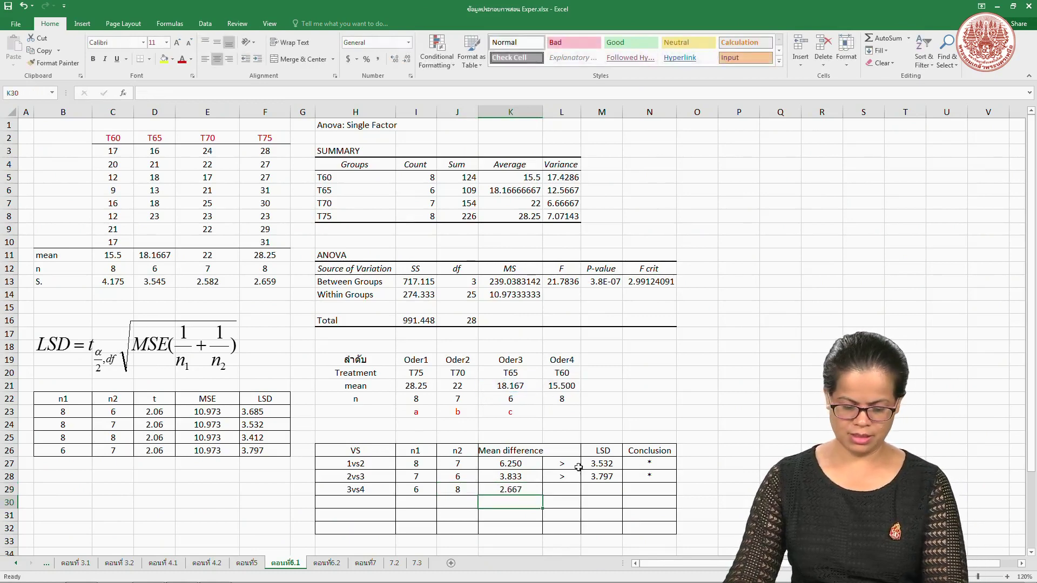
# - Bring the LSD value for sample sizes 8 and 6 into M29 with the formula =F23
pyautogui.click(601, 489)
pyautogui.write('=')
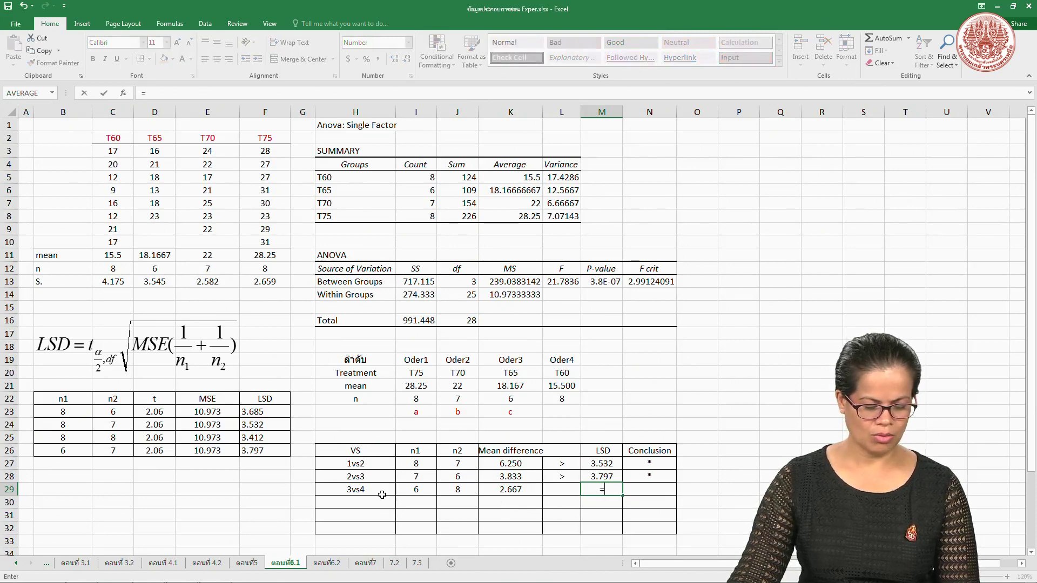
pyautogui.click(260, 413)
pyautogui.press('Return')
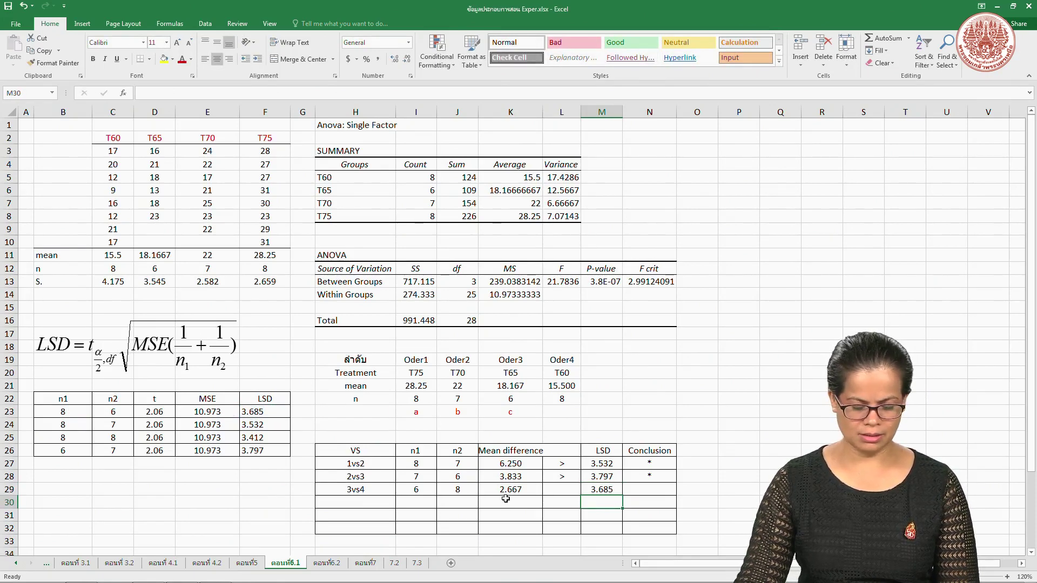
# - Complete the 3vs4 row with the comparison sign < in L29 and the conclusion ns in N29
pyautogui.click(556, 489)
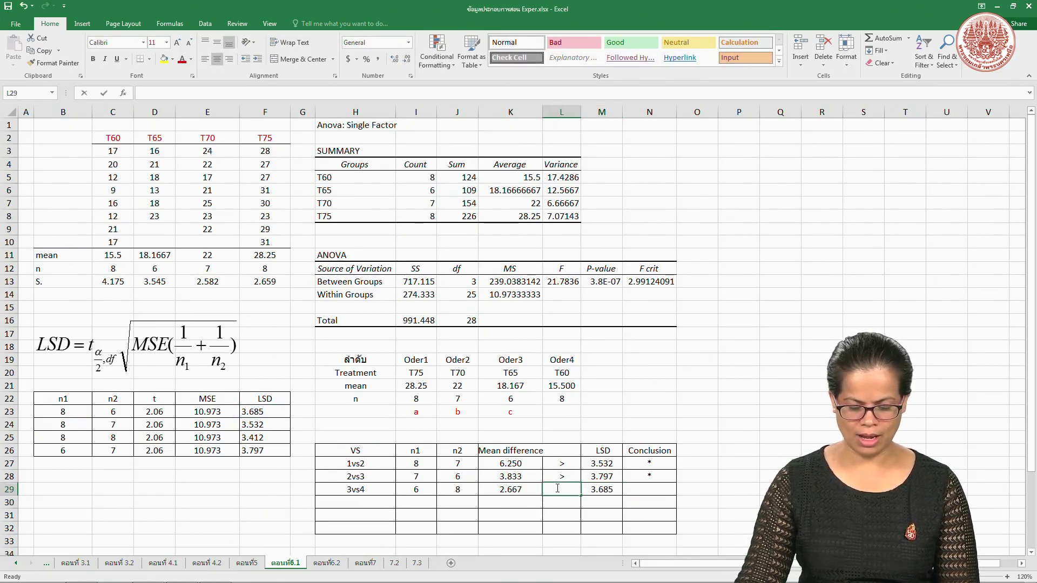
pyautogui.press('F2')
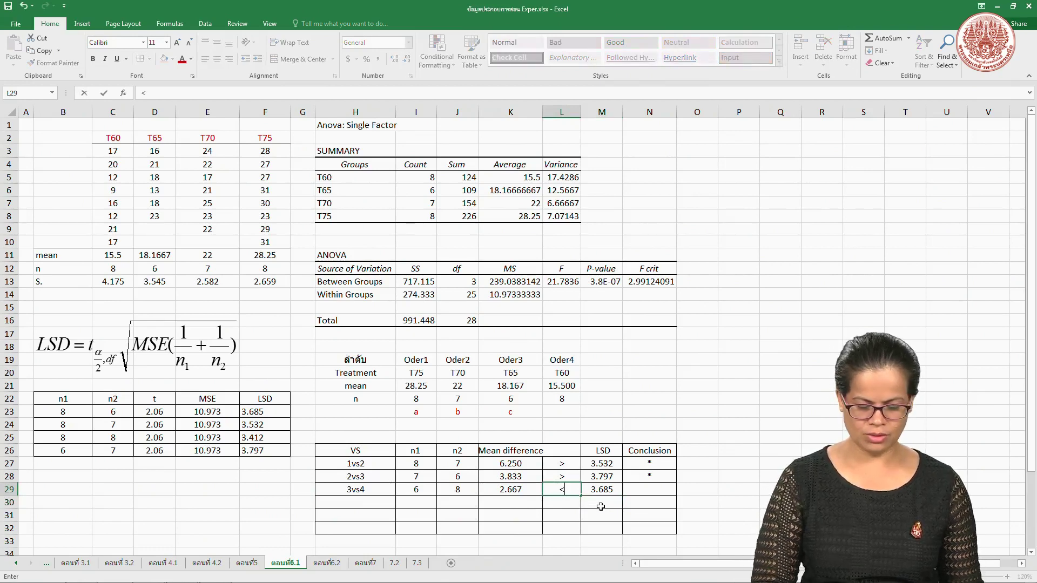
pyautogui.click(660, 494)
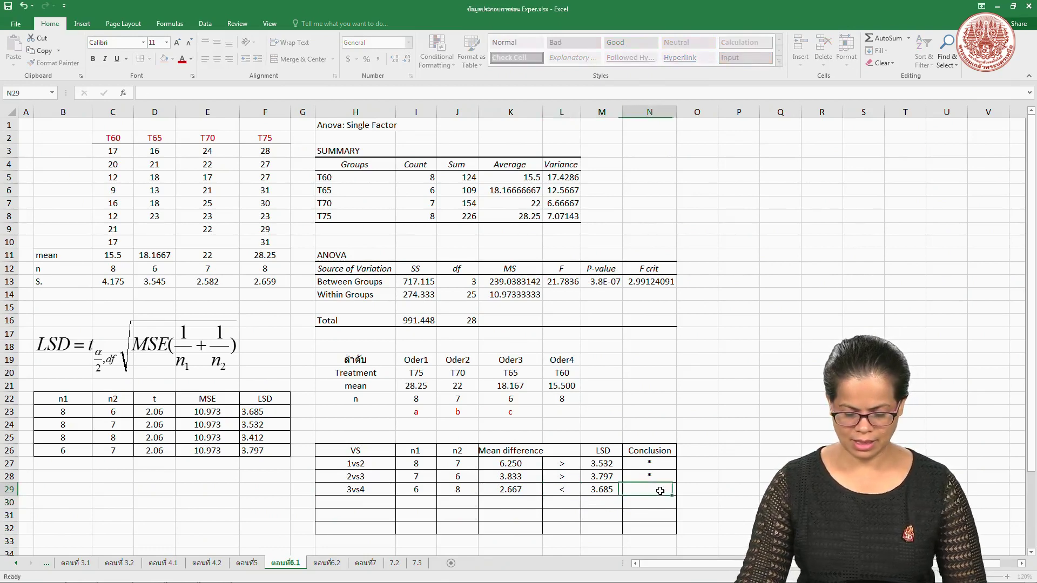
pyautogui.write('ns')
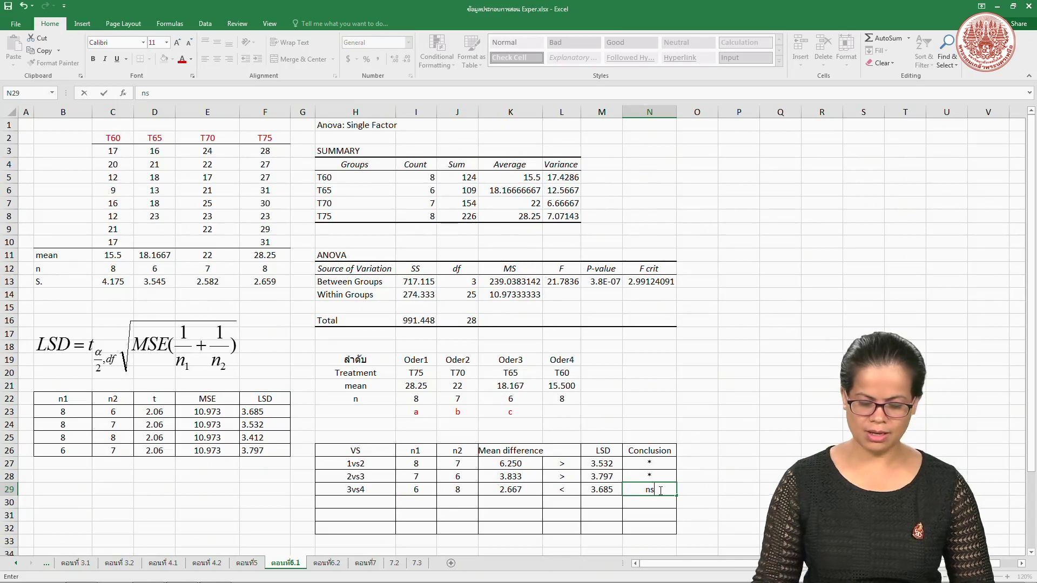
# - Assign the grouping letter c to Oder4 in L23
pyautogui.click(552, 410)
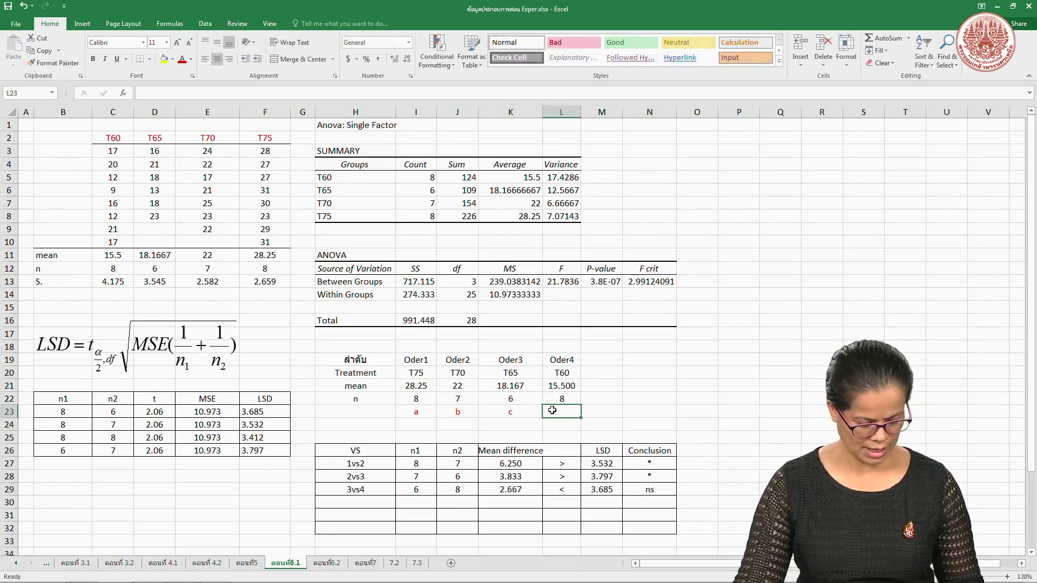
pyautogui.write('c')
pyautogui.click(592, 411)
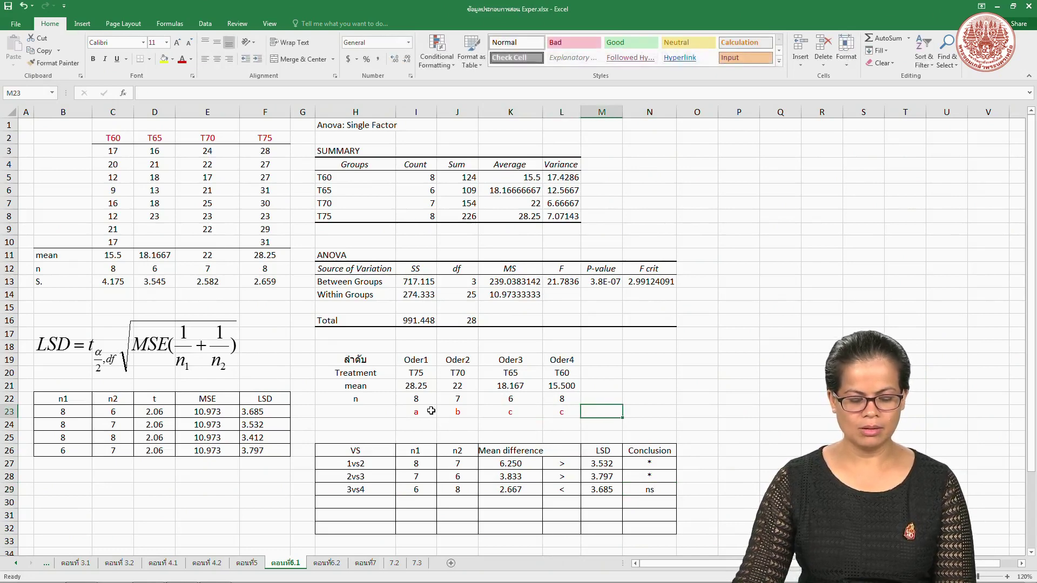
# - Examine the grouping letters against the ordered means and the T75, T70, T65 and T60 data columns
pyautogui.moveTo(425, 413); pyautogui.dragTo(559, 412)
pyautogui.moveTo(423, 386); pyautogui.dragTo(444, 389)
pyautogui.click(464, 388)
pyautogui.click(503, 386)
pyautogui.click(554, 387)
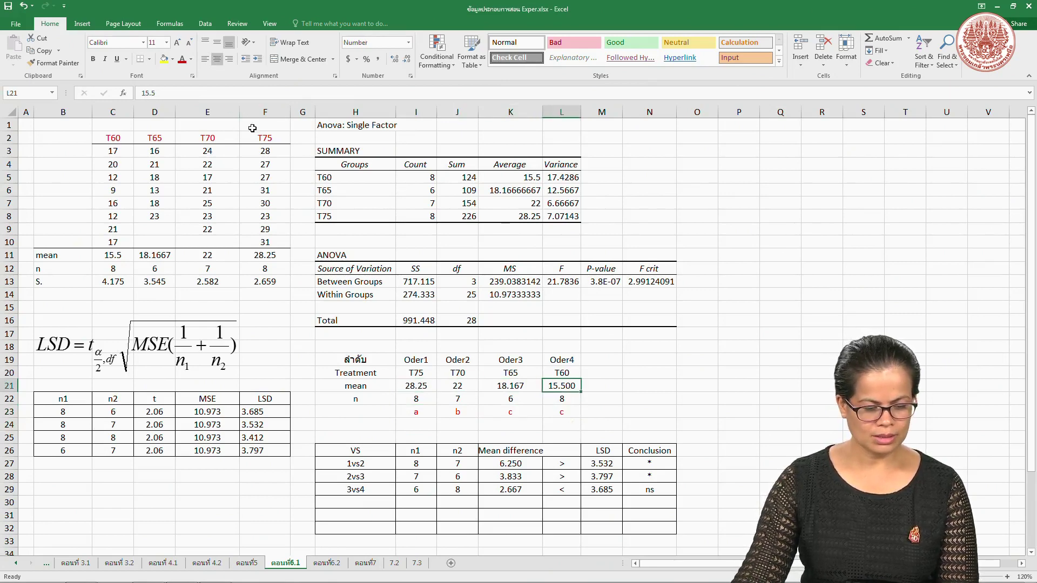
pyautogui.moveTo(266, 138); pyautogui.dragTo(271, 277)
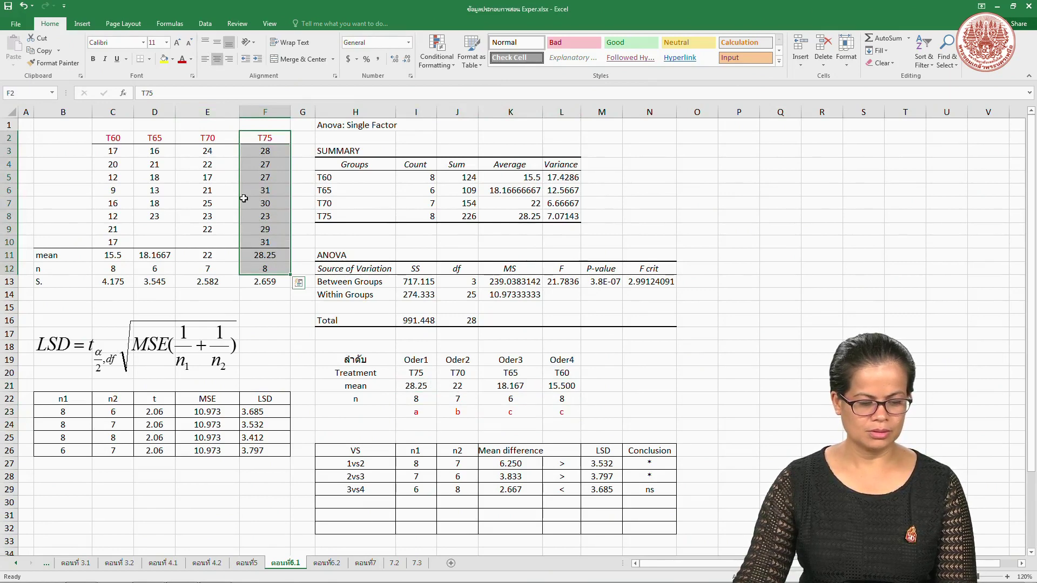
pyautogui.moveTo(207, 138); pyautogui.dragTo(207, 259)
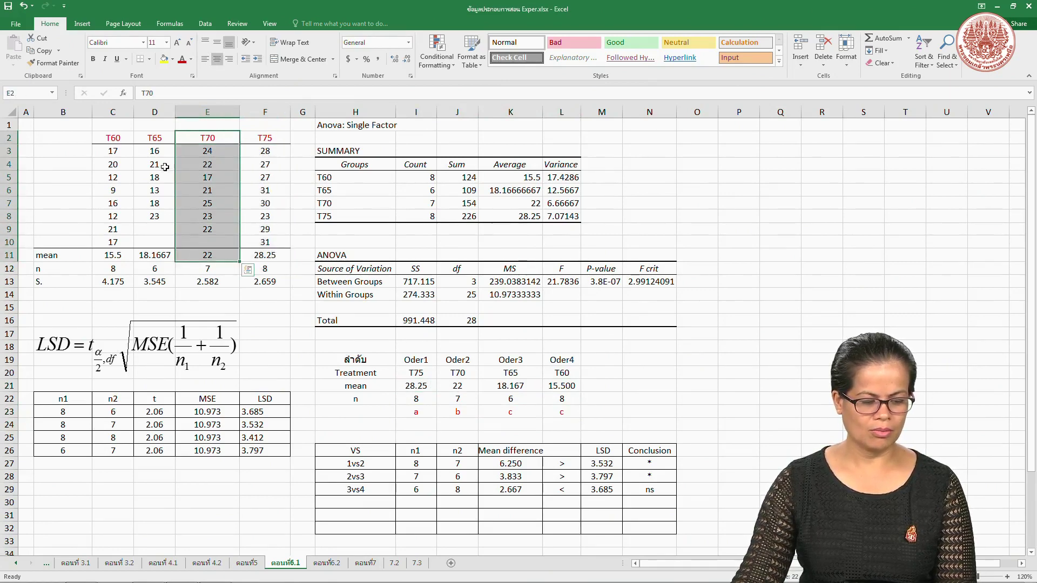
pyautogui.moveTo(154, 138); pyautogui.dragTo(121, 257)
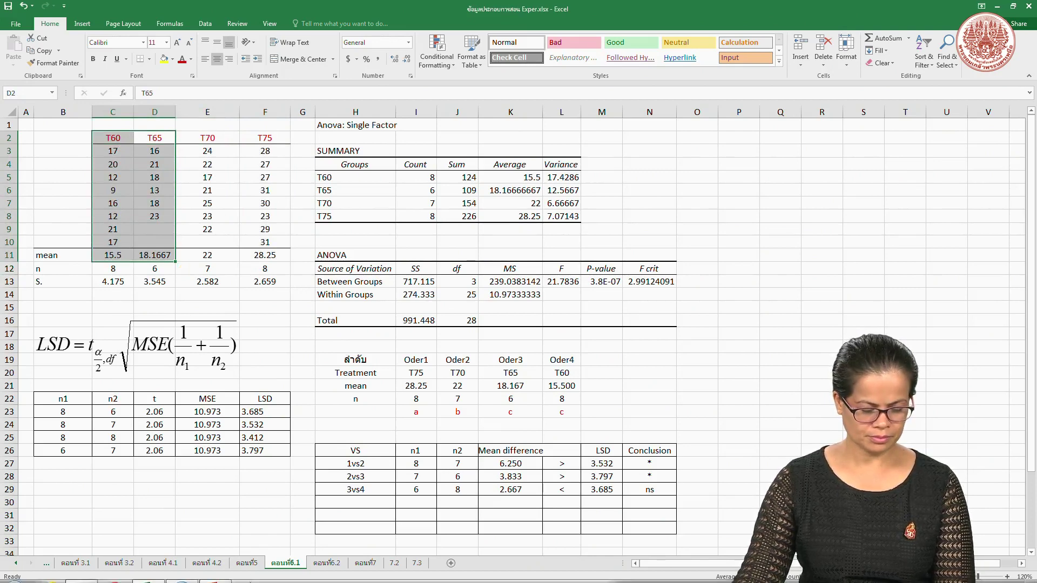
# - Switch to the PowerPoint presentation on comparisons of treatment means
pyautogui.click(216, 575)
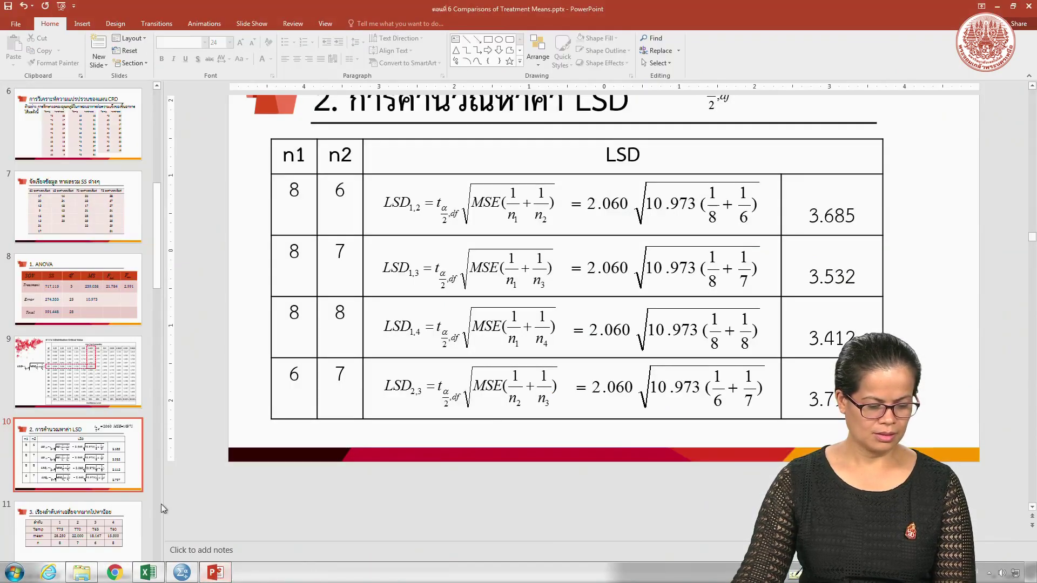